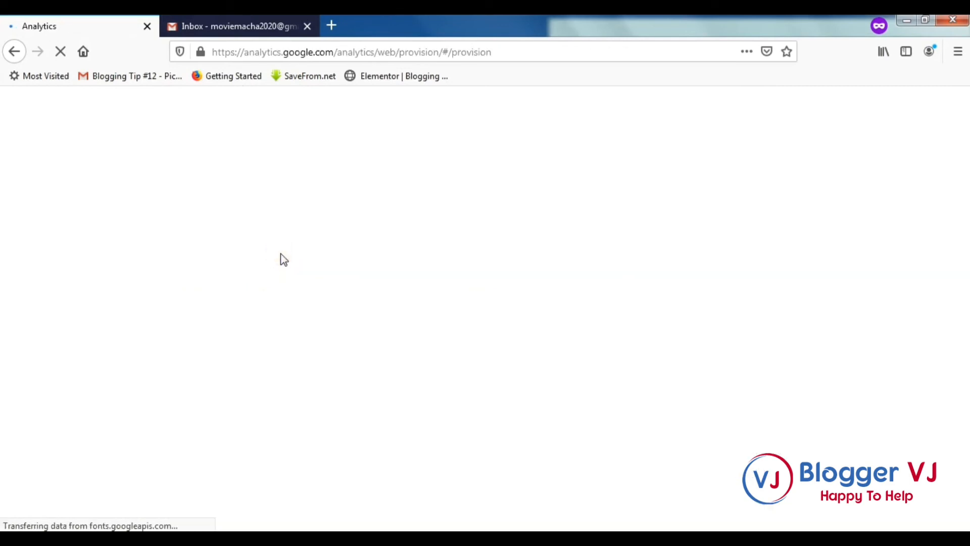
click(279, 255)
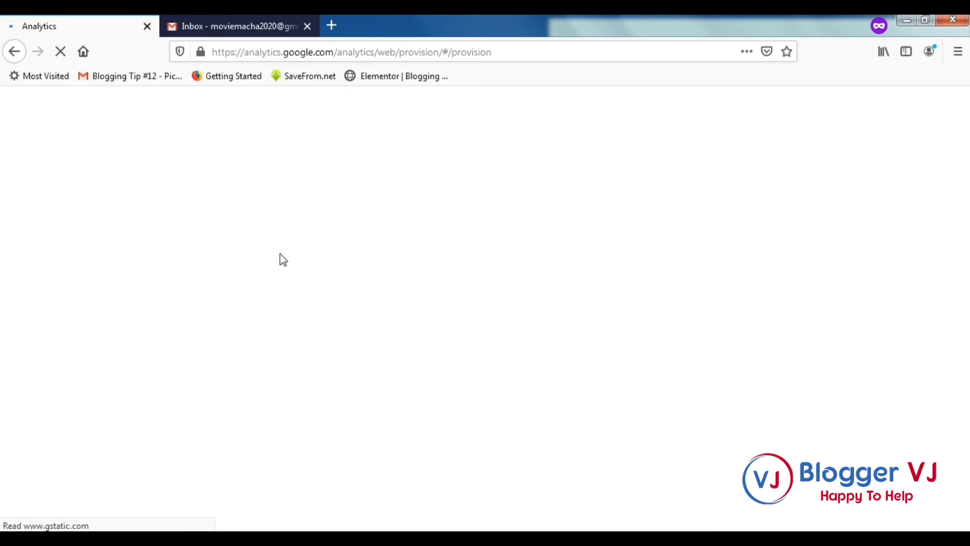
click(280, 254)
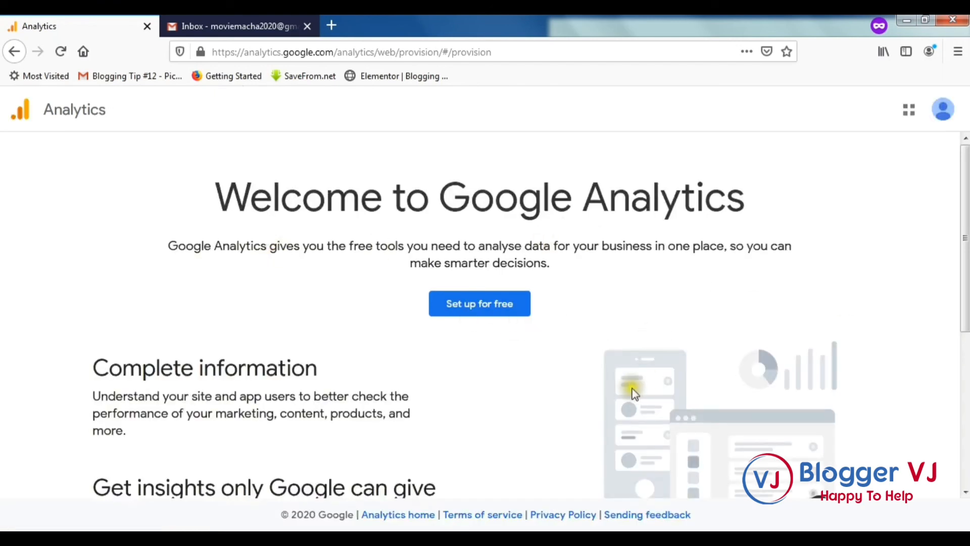
- Start the free Google Analytics setup and enter the account name in the account details
click(481, 310)
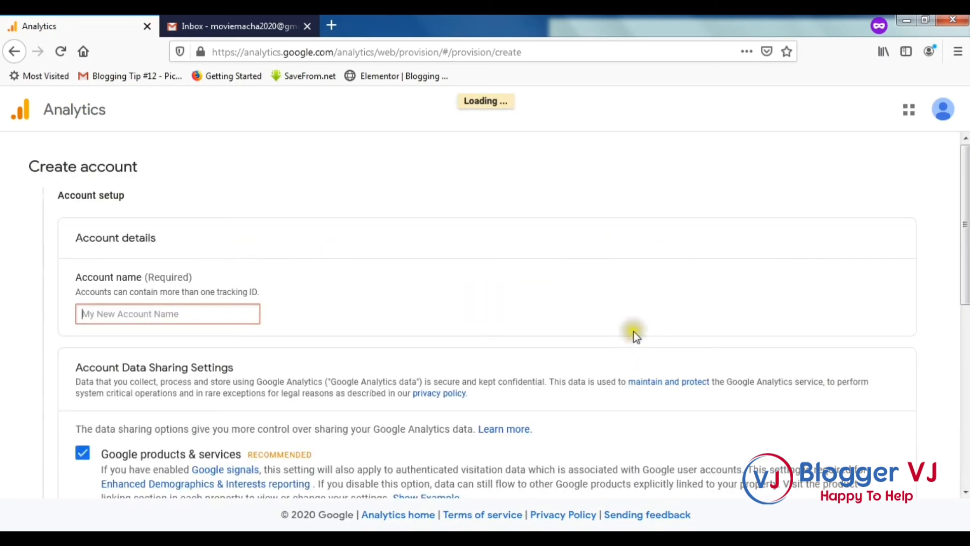
scroll(173, 234, down, 2)
click(169, 249)
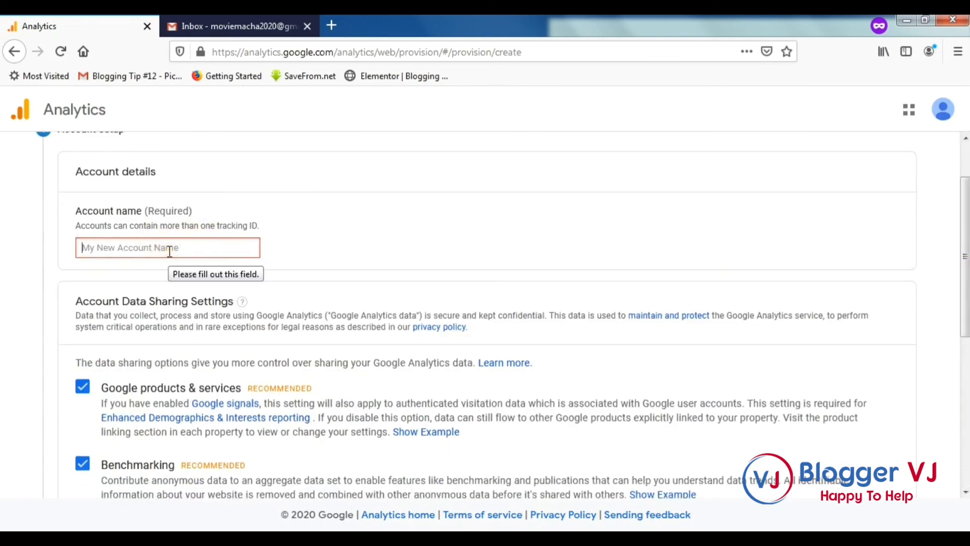
text(Shiva)
- Keep all four recommended data sharing options enabled and complete the account setup stage
scroll(319, 270, down, 1)
scroll(319, 275, down, 1)
scroll(159, 313, down, 3)
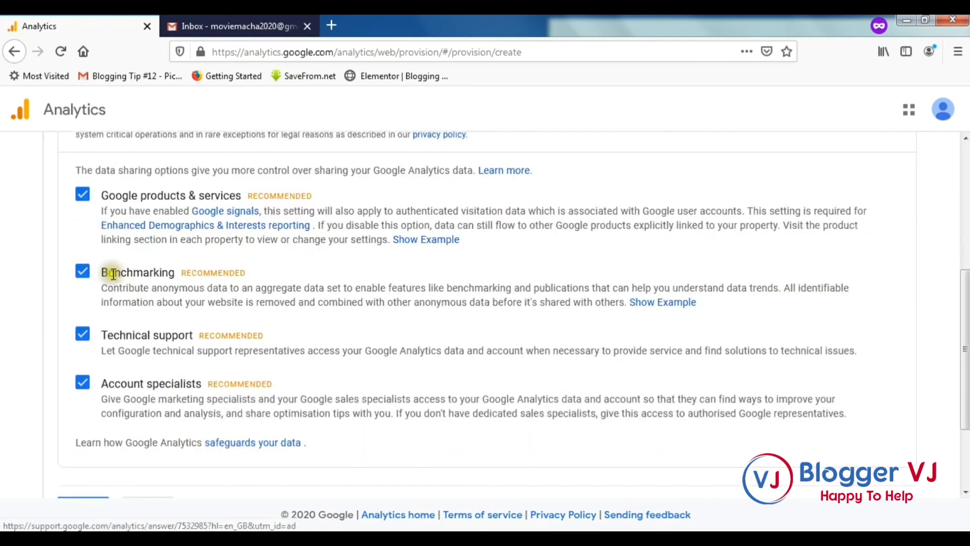
scroll(113, 274, down, 2)
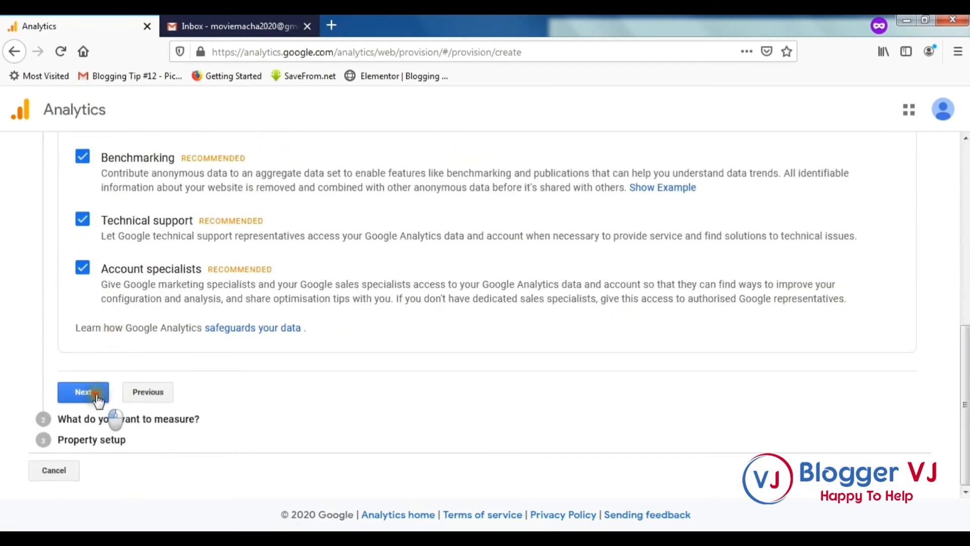
click(96, 395)
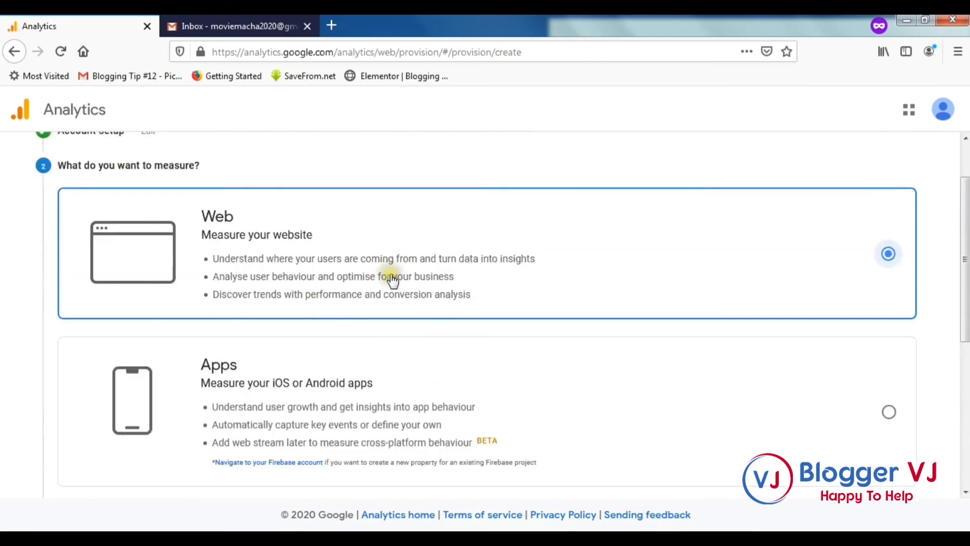
- Review the measurement options, keep Web as the choice, and proceed to the property setup
scroll(392, 281, down, 3)
scroll(367, 315, down, 3)
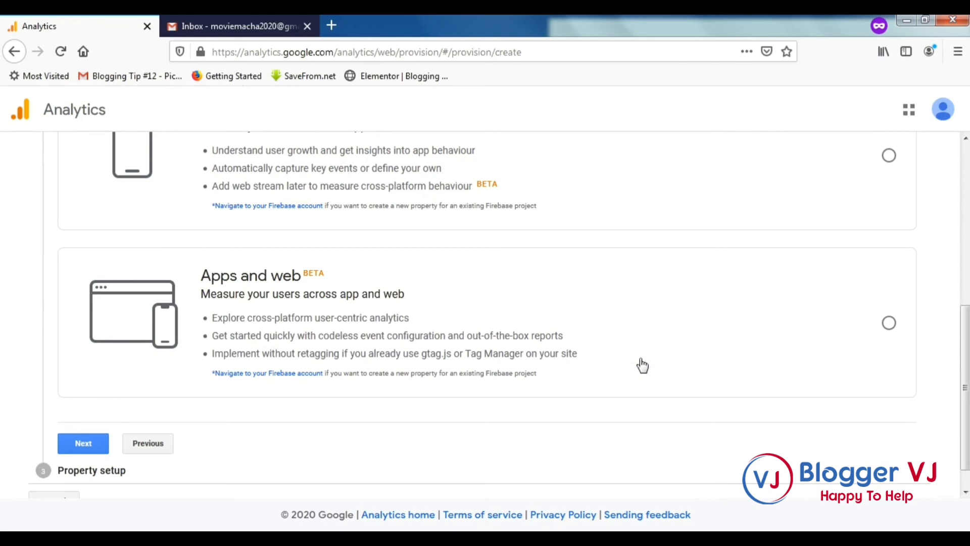
scroll(556, 336, up, 5)
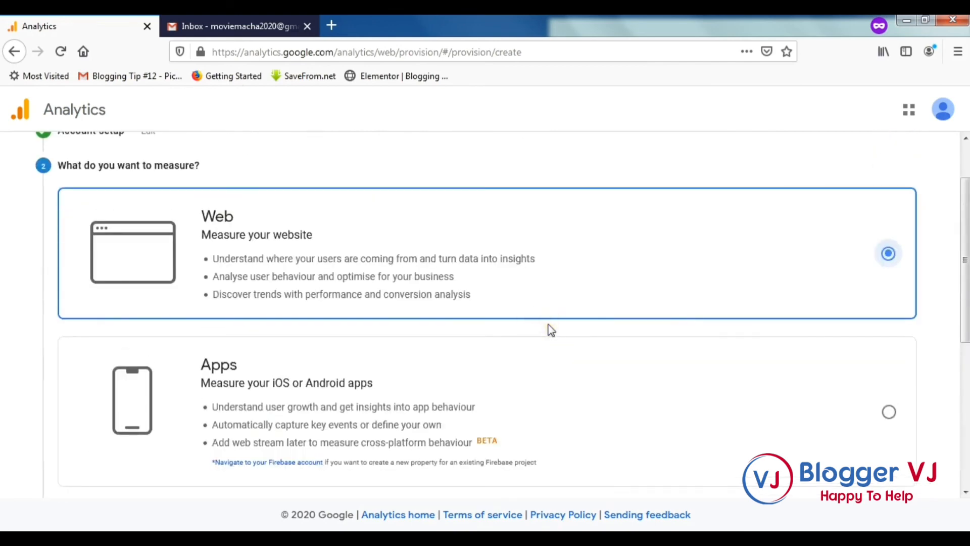
scroll(551, 329, down, 4)
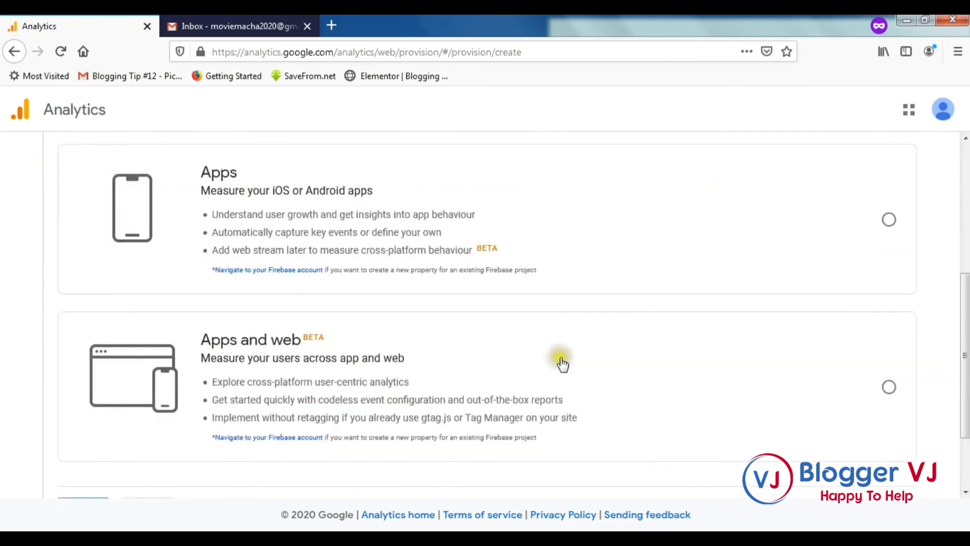
scroll(553, 371, up, 4)
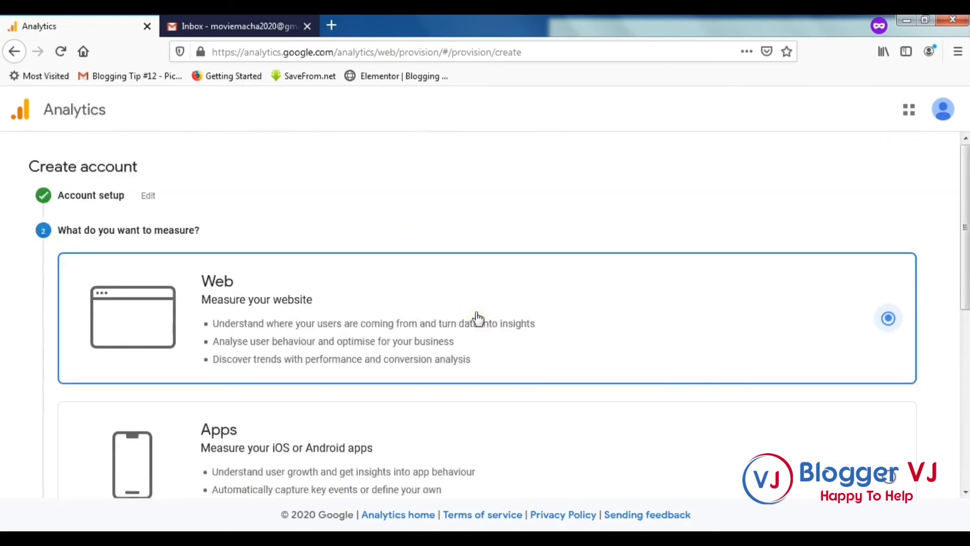
scroll(477, 319, down, 5)
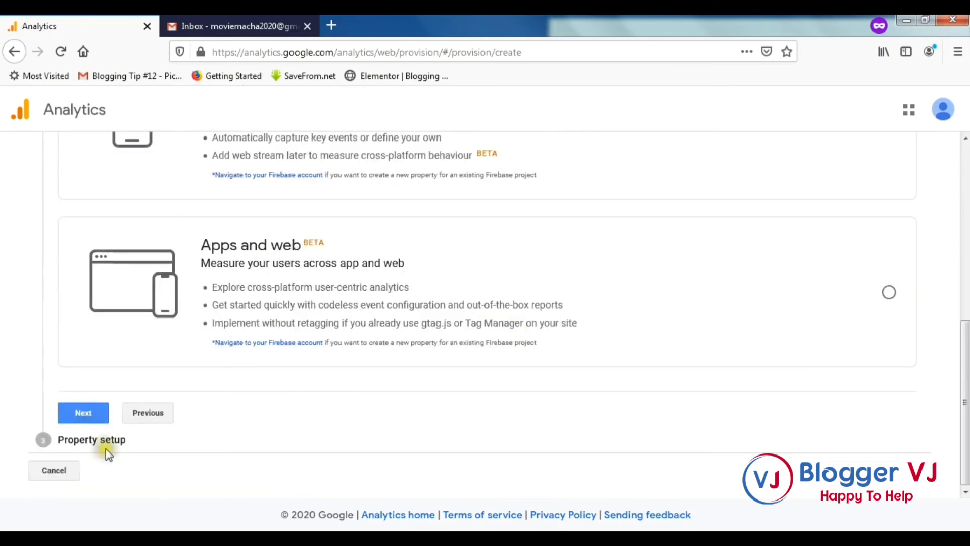
click(96, 419)
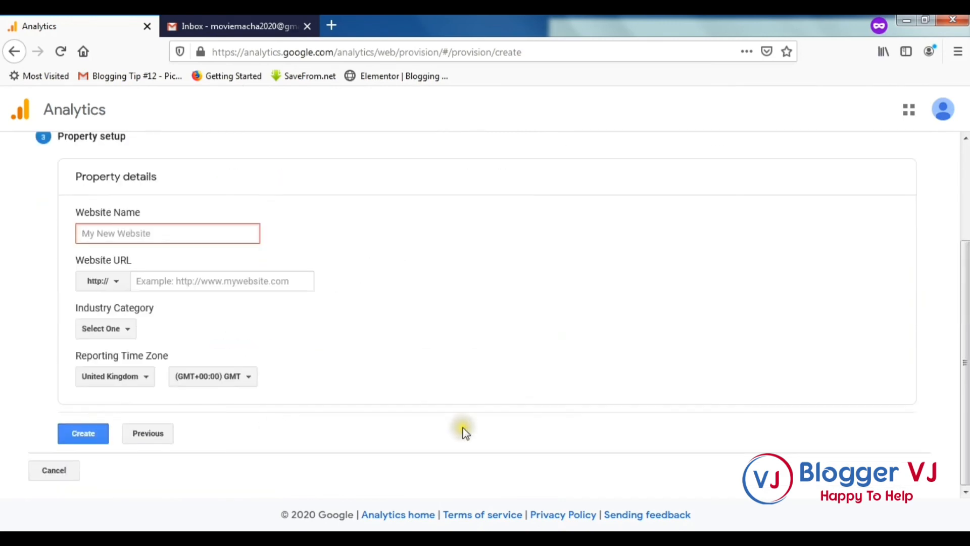
- Enter Movie Macha as the website name in the property details
scroll(318, 287, up, 3)
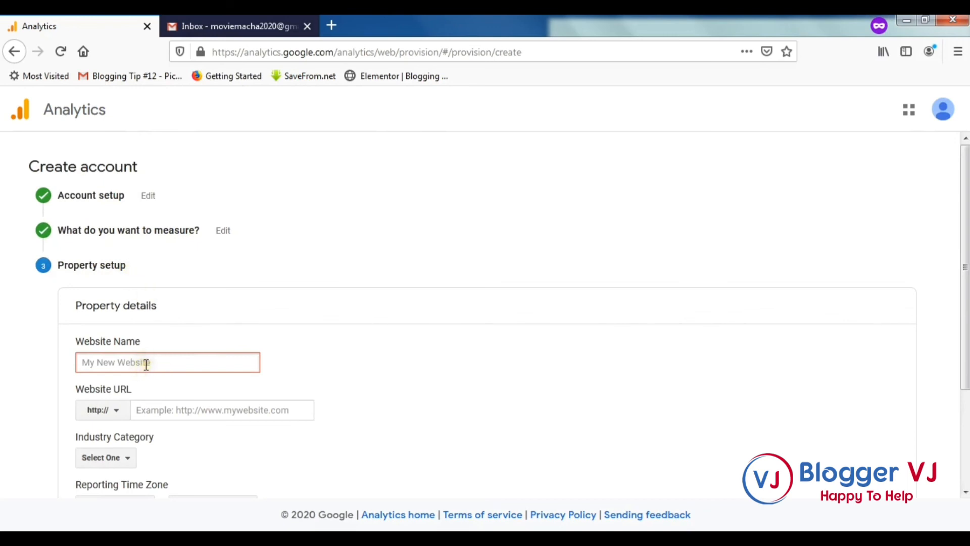
text(Movie Macha)
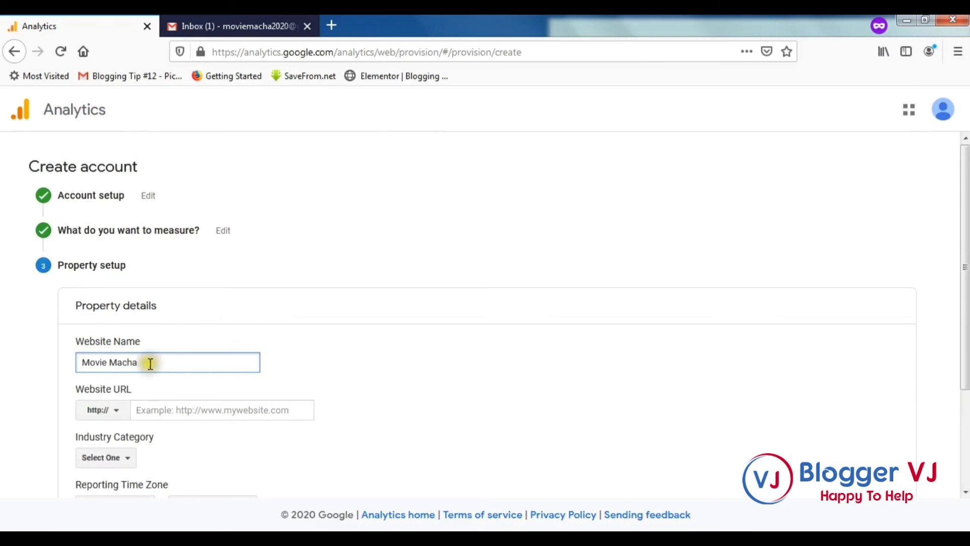
click(334, 28)
text(moviemacha.com/)
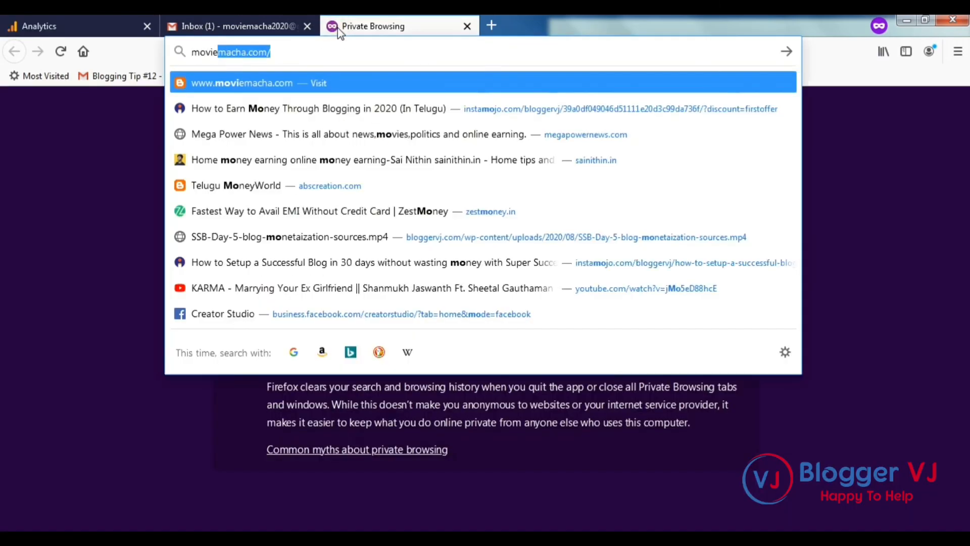
key(Return)
click(341, 52)
key(ctrl+c)
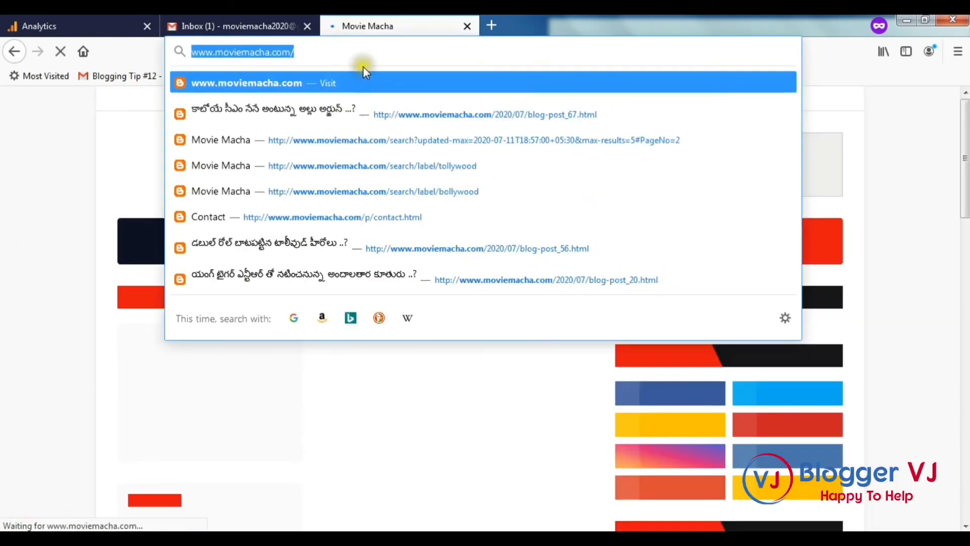
click(251, 25)
click(45, 25)
click(204, 411)
key(ctrl+v)
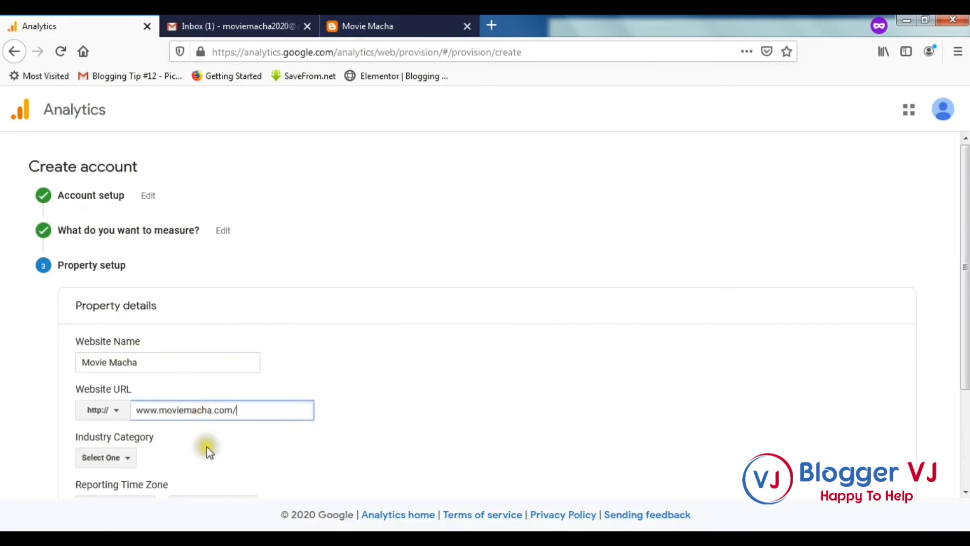
click(114, 422)
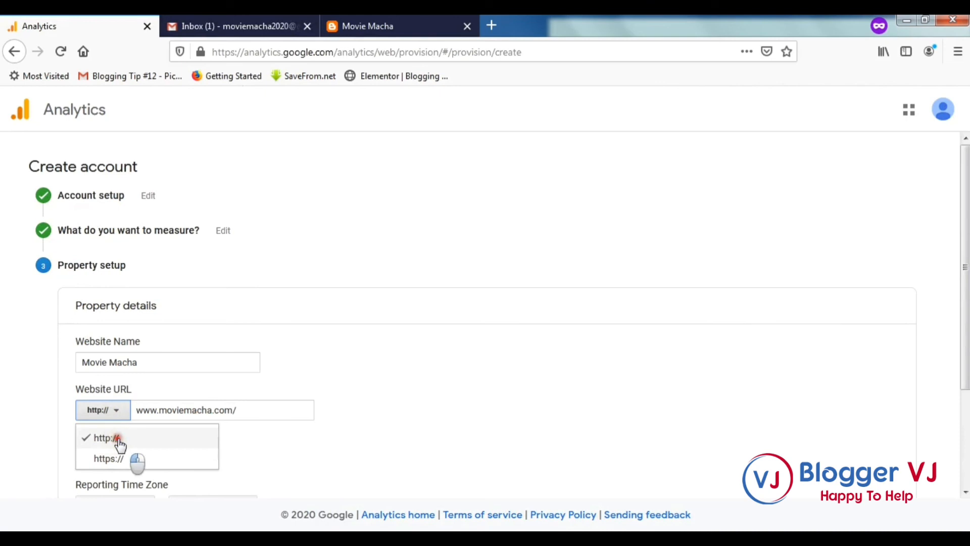
click(118, 438)
- Set the property's industry category to Arts and Entertainment
scroll(531, 385, down, 3)
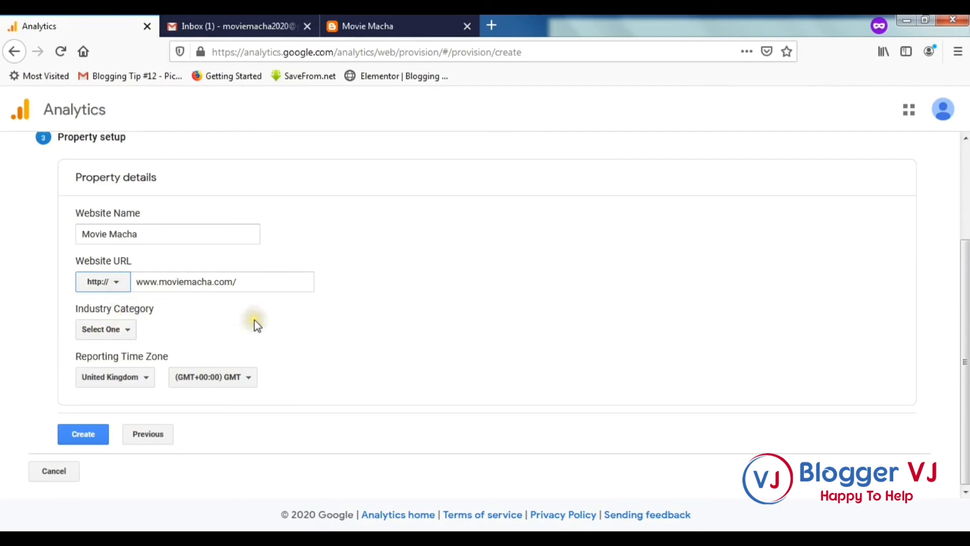
click(127, 332)
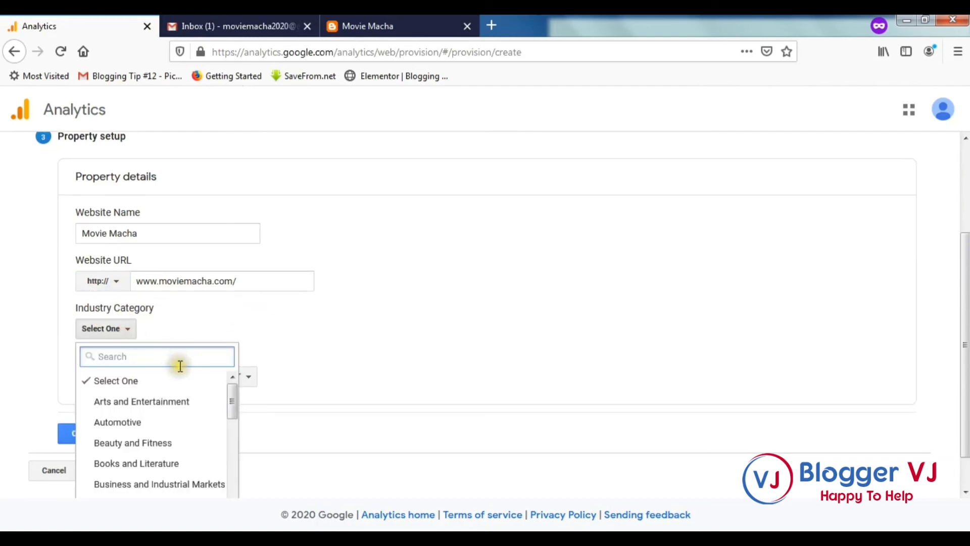
scroll(182, 369, down, 1)
click(191, 376)
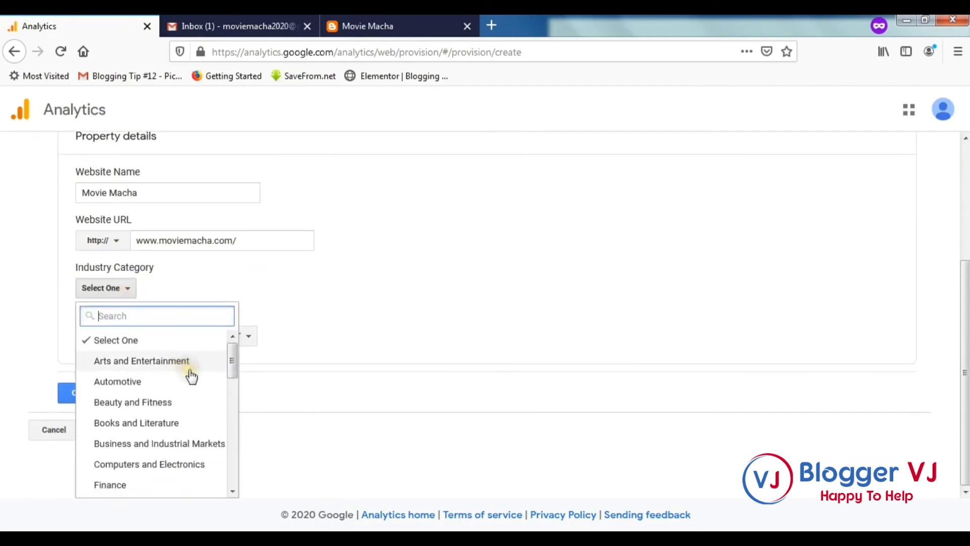
drag(233, 369, 244, 348)
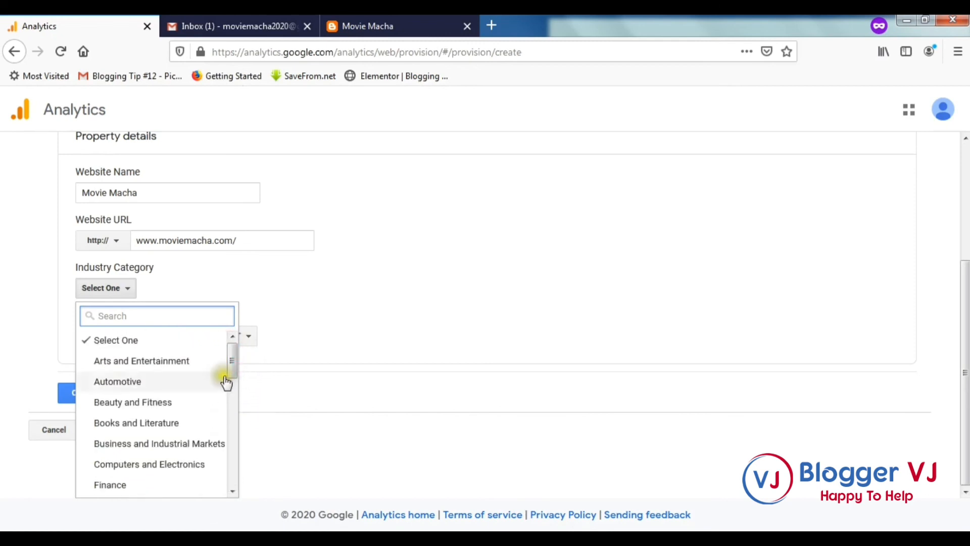
click(185, 364)
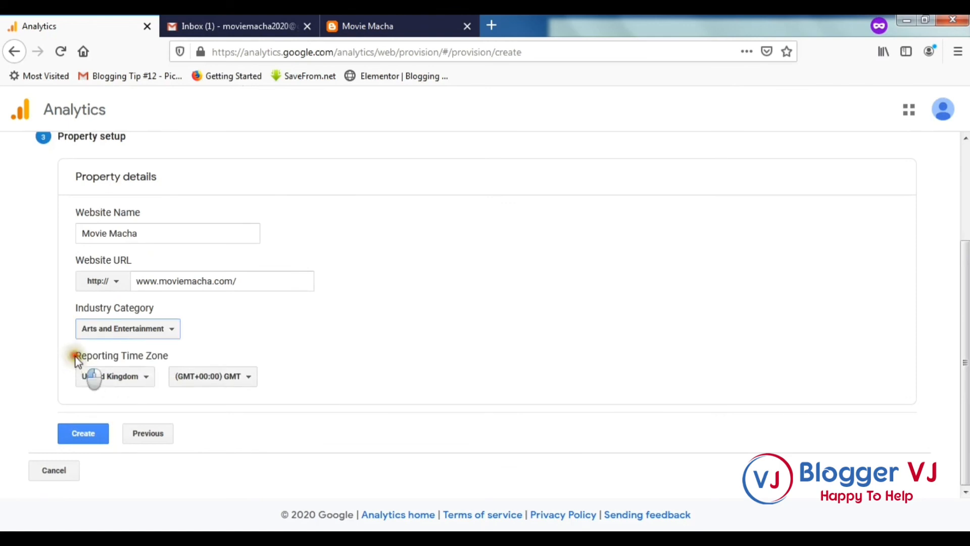
- Set the country of the reporting time zone to India
drag(76, 357, 170, 362)
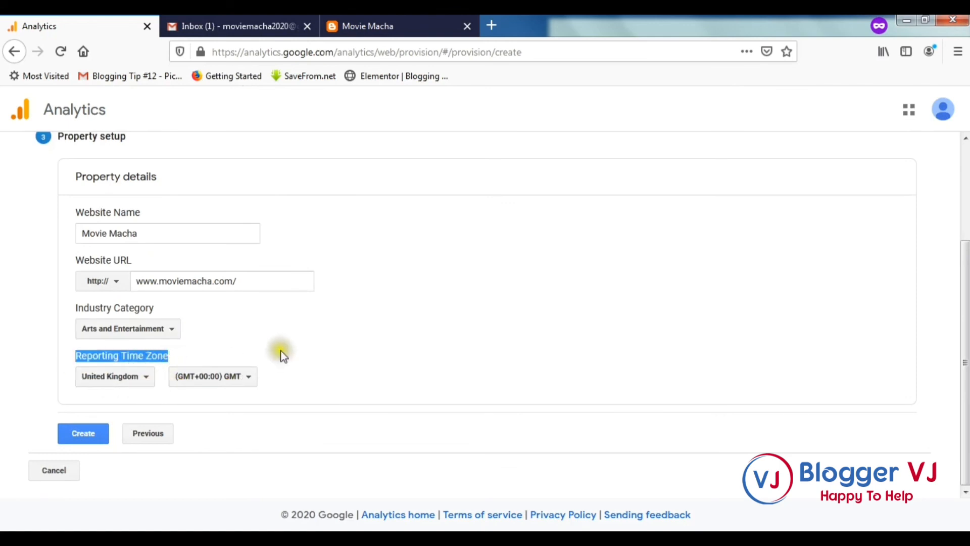
drag(185, 360, 88, 352)
click(141, 383)
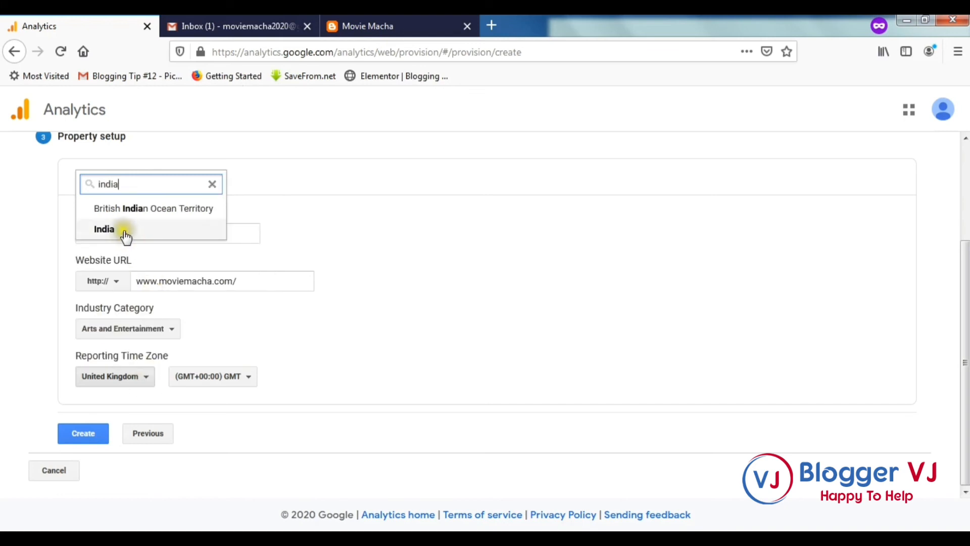
click(123, 233)
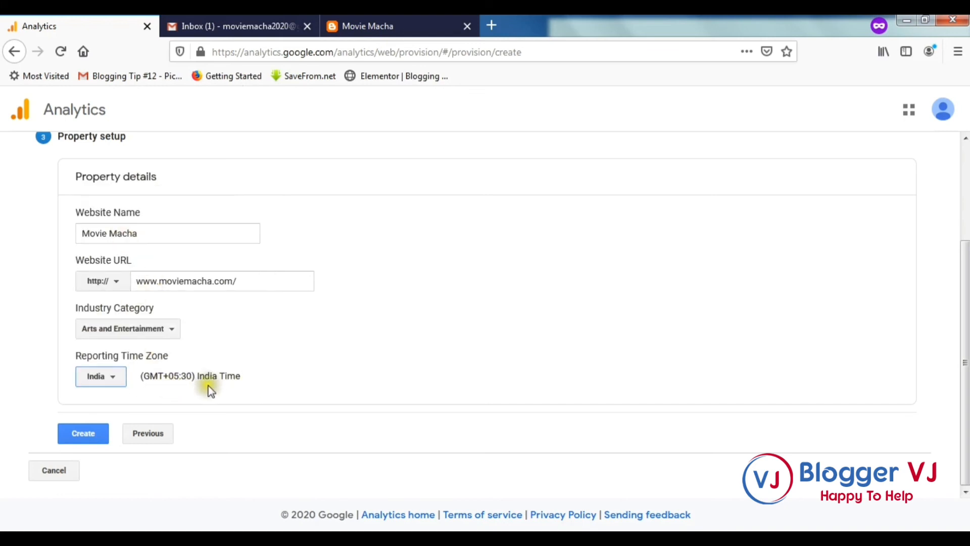
- Create the property and accept the terms of service, including the GDPR Data Processing Terms and the Measurement Controller-Controller Data Protection Terms
click(83, 434)
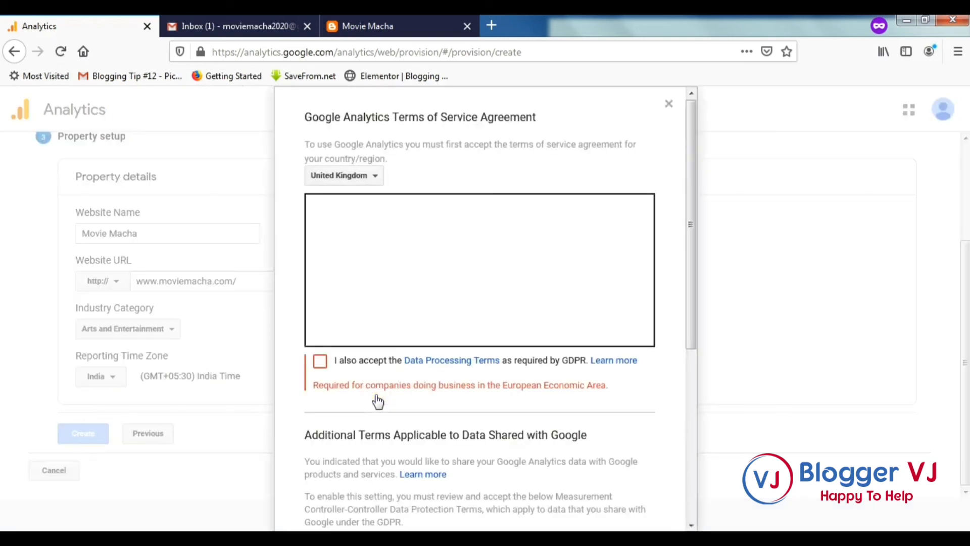
click(320, 361)
scroll(516, 338, down, 3)
scroll(511, 356, down, 8)
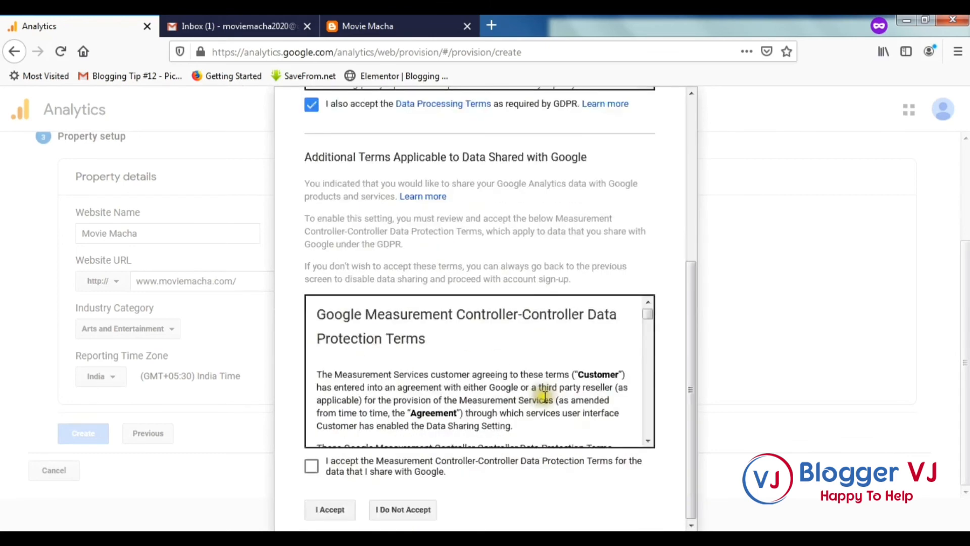
scroll(541, 393, down, 5)
click(412, 473)
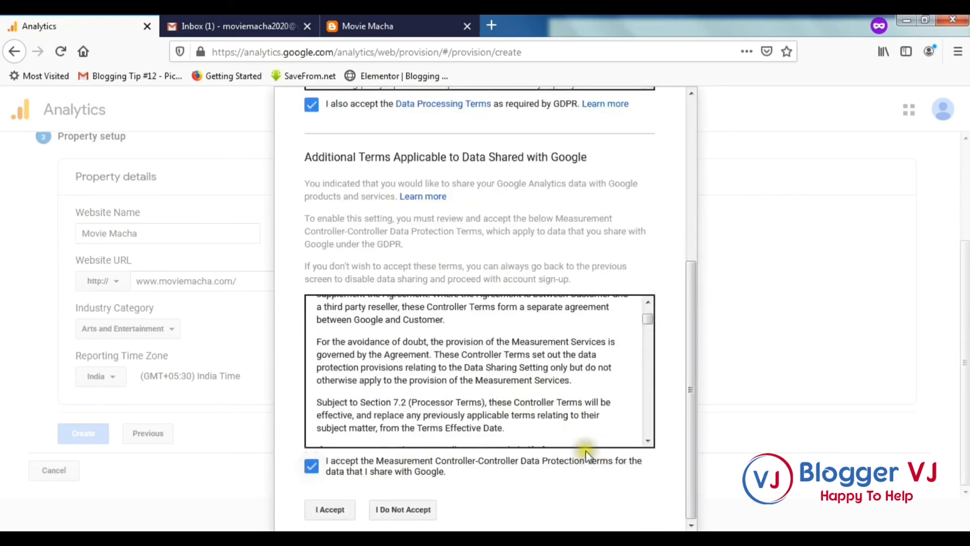
click(330, 510)
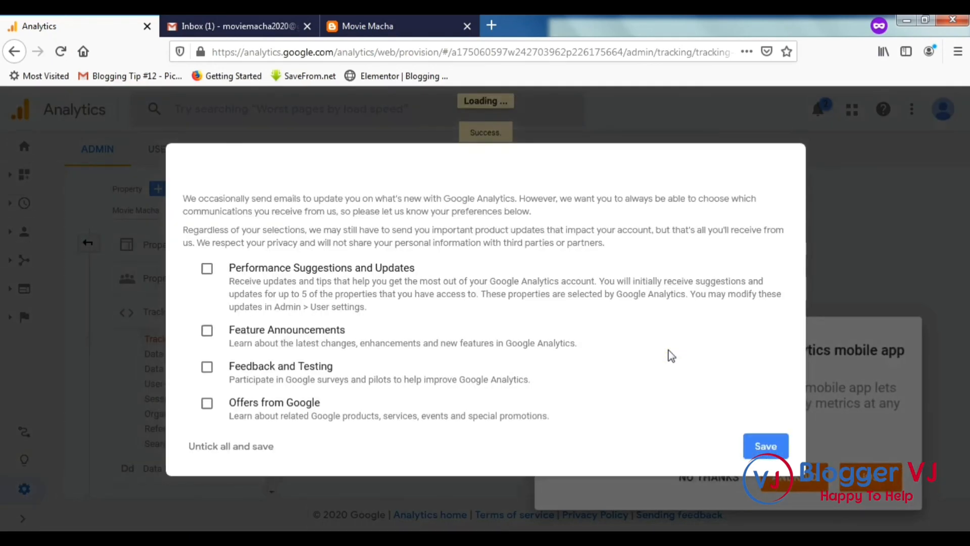
- Save the email communication preferences with every option unticked and decline the Google Analytics mobile app offer
click(769, 446)
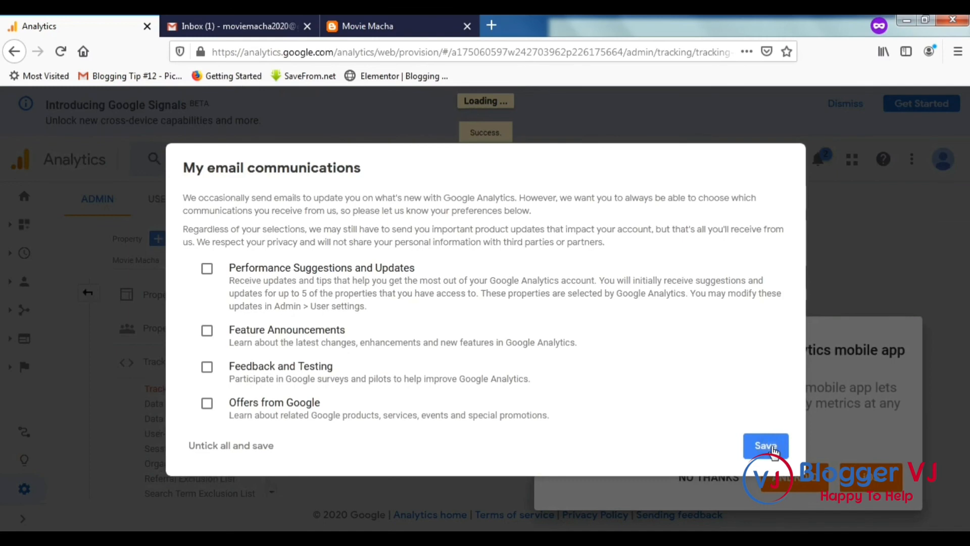
click(772, 446)
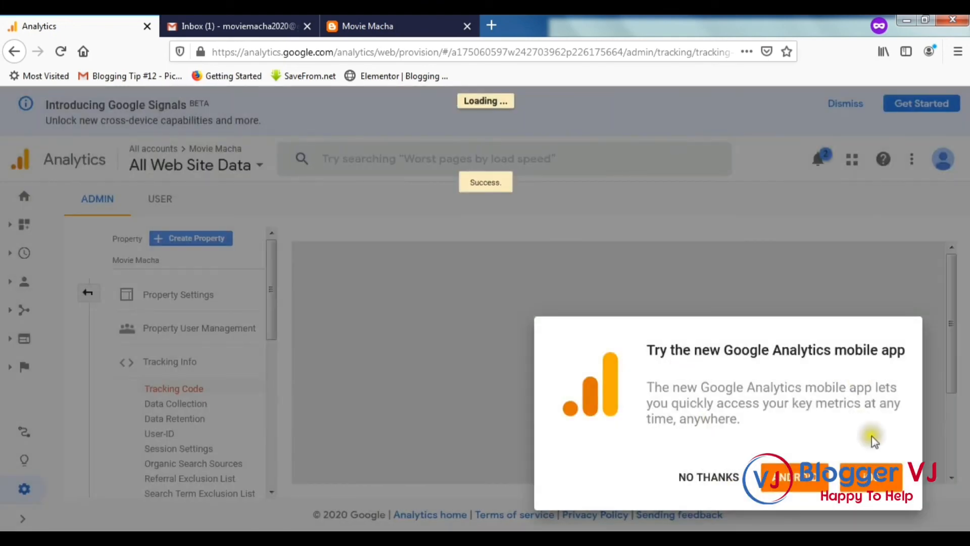
click(717, 478)
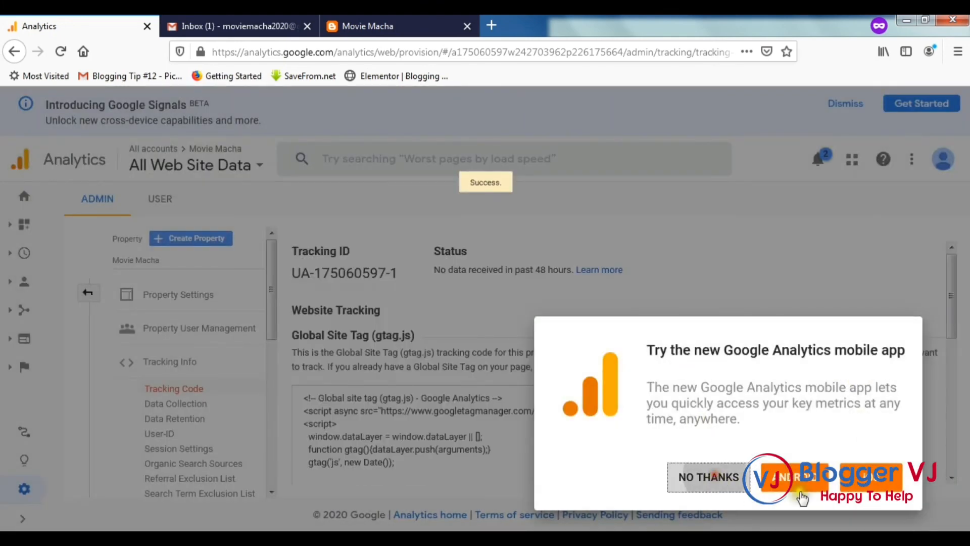
scroll(904, 369, down, 4)
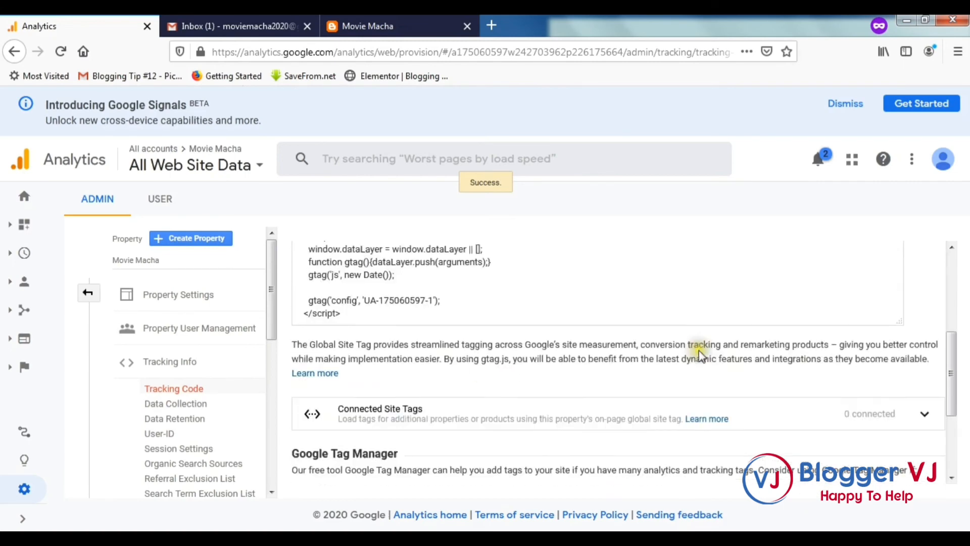
- Examine the Global Site Tag code on the Tracking Code page and the instructions on where to place it
scroll(386, 317, up, 3)
drag(303, 325, 394, 439)
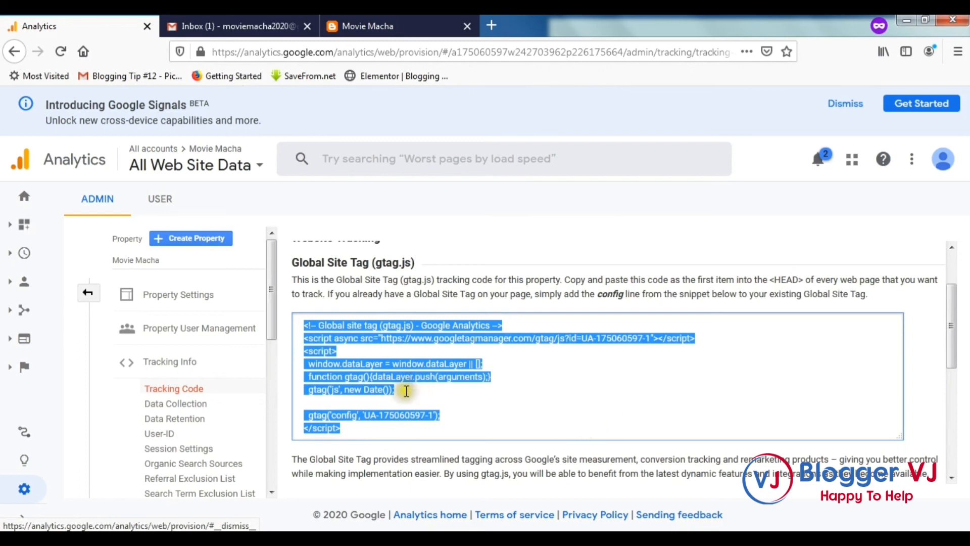
scroll(478, 397, down, 2)
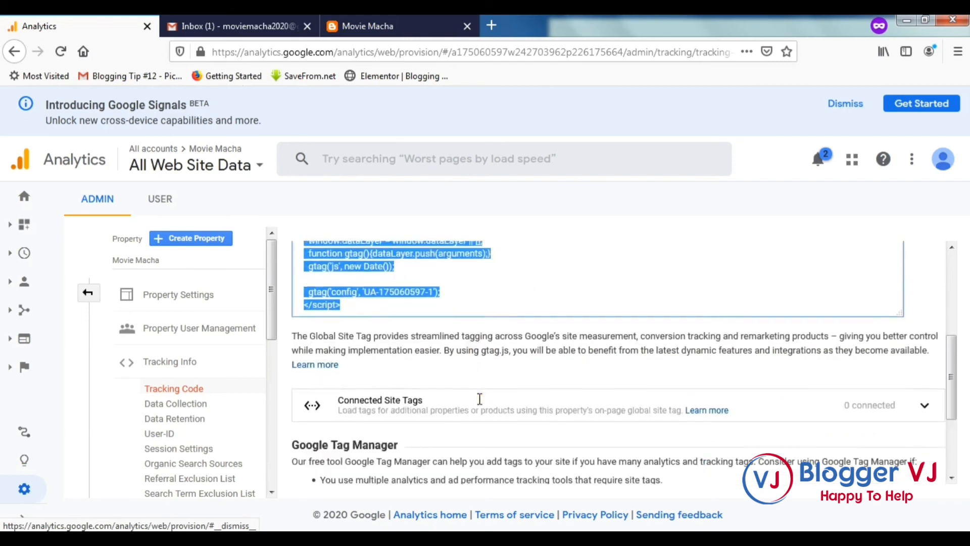
scroll(476, 396, up, 4)
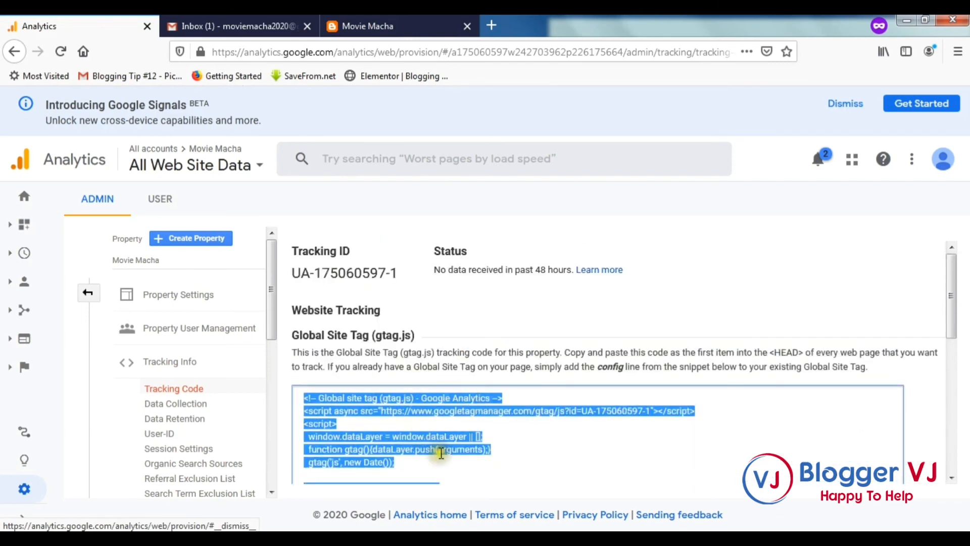
scroll(463, 433, down, 2)
scroll(463, 433, up, 2)
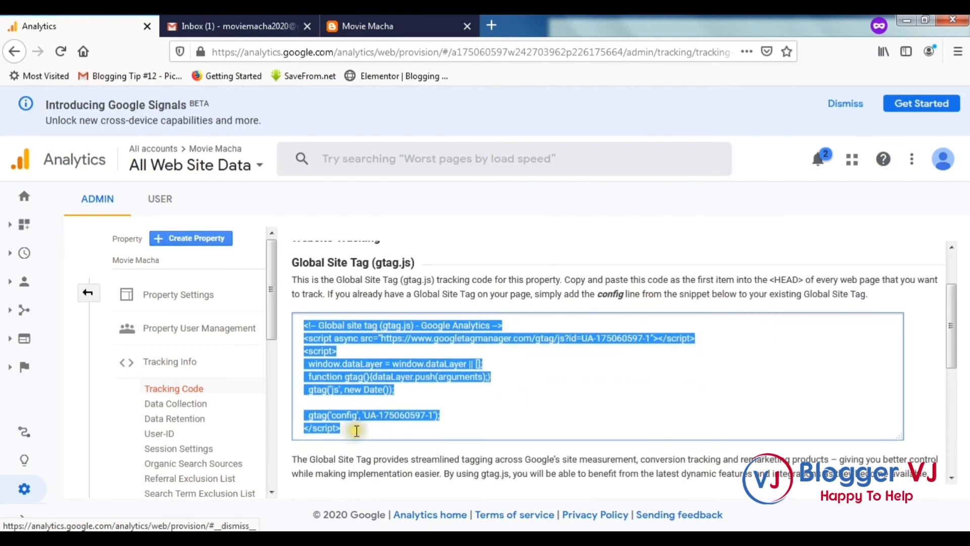
drag(355, 430, 304, 323)
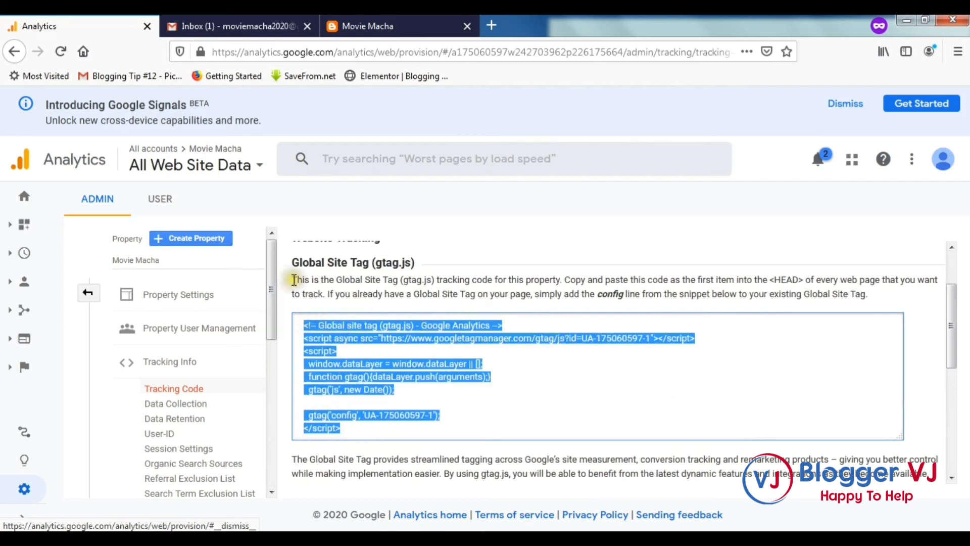
click(304, 298)
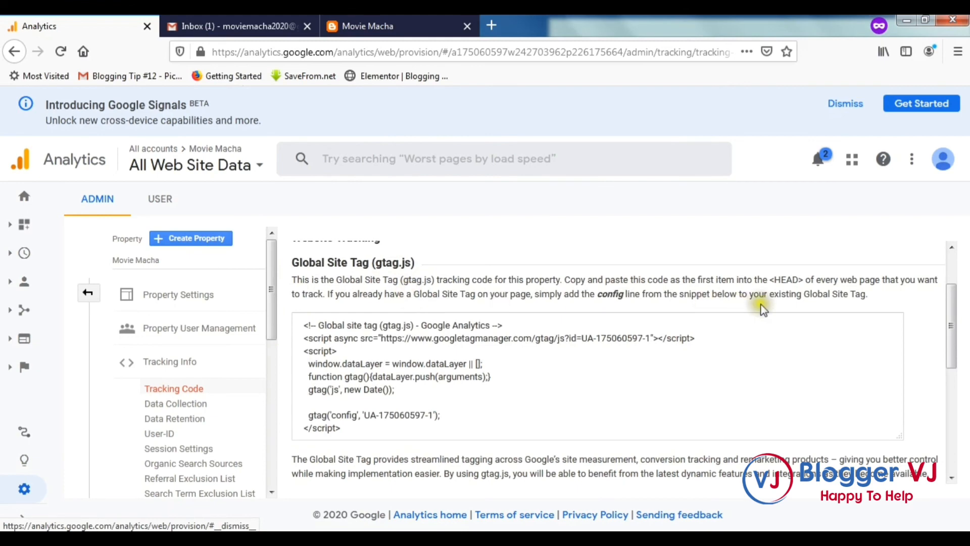
drag(876, 301, 292, 281)
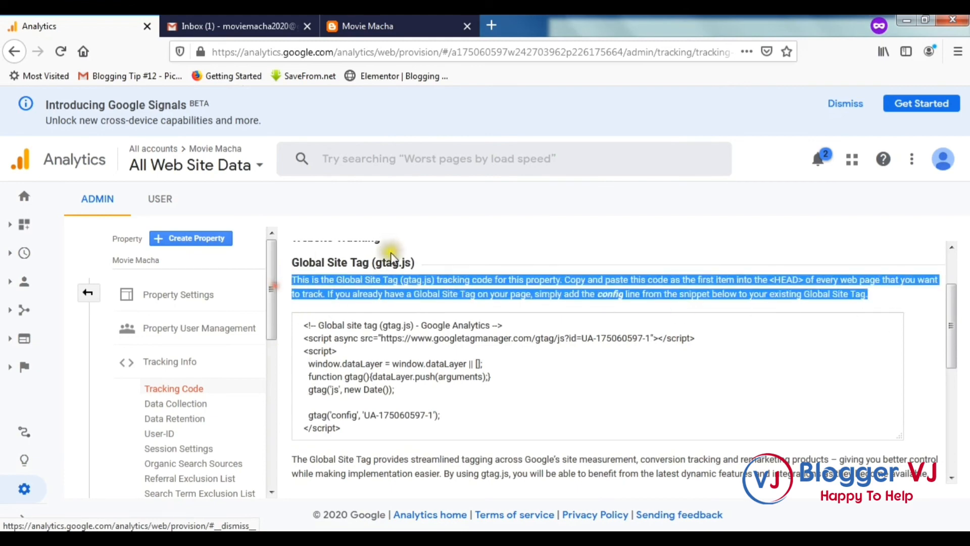
click(446, 293)
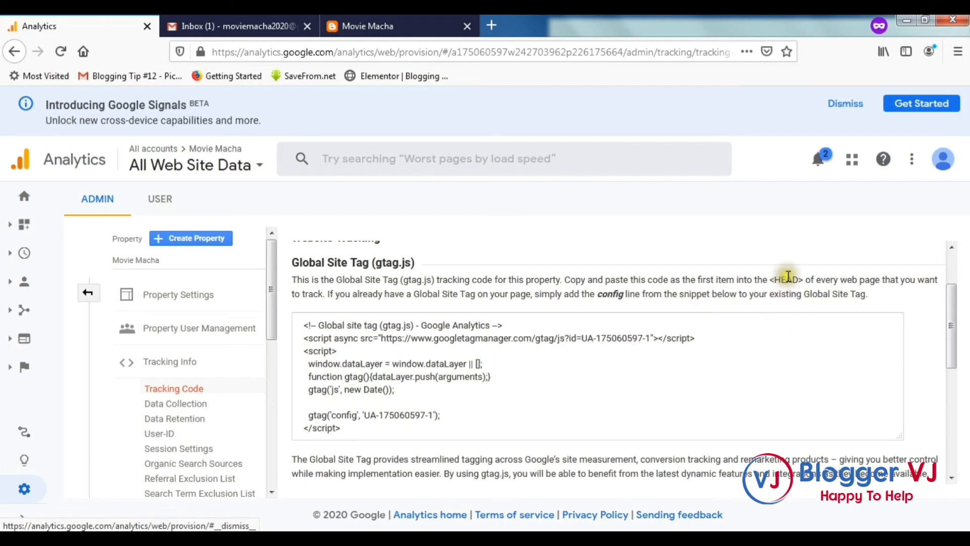
drag(805, 279, 770, 279)
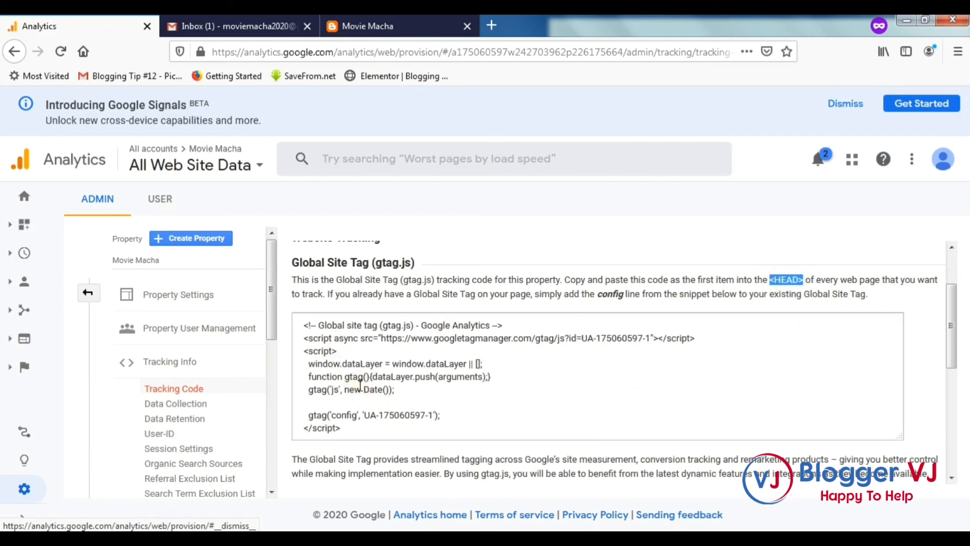
- Copy the complete Global Site Tag (gtag.js) snippet and open blogger.com in place of the Movie Macha site
drag(303, 325, 389, 439)
key(ctrl+c)
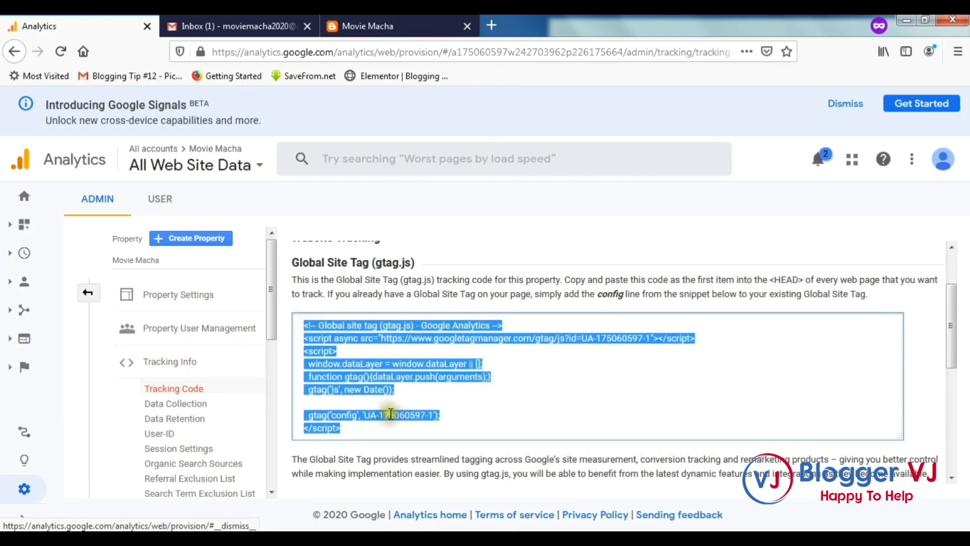
click(385, 24)
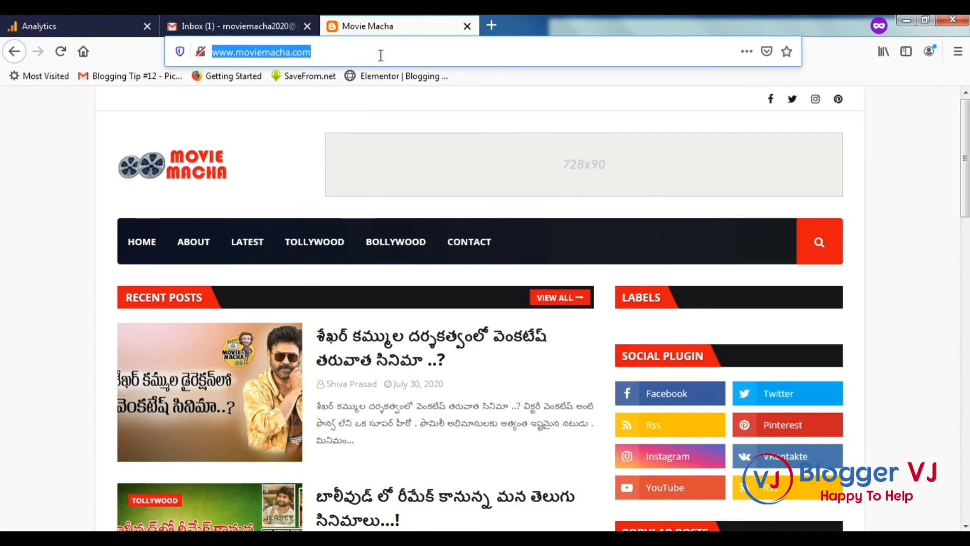
text(blogger.)
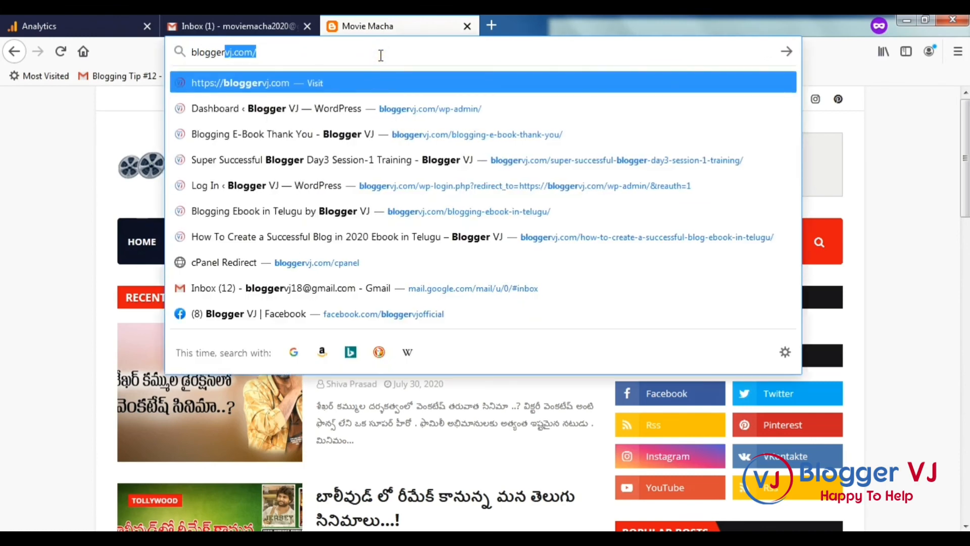
text(com)
key(Return)
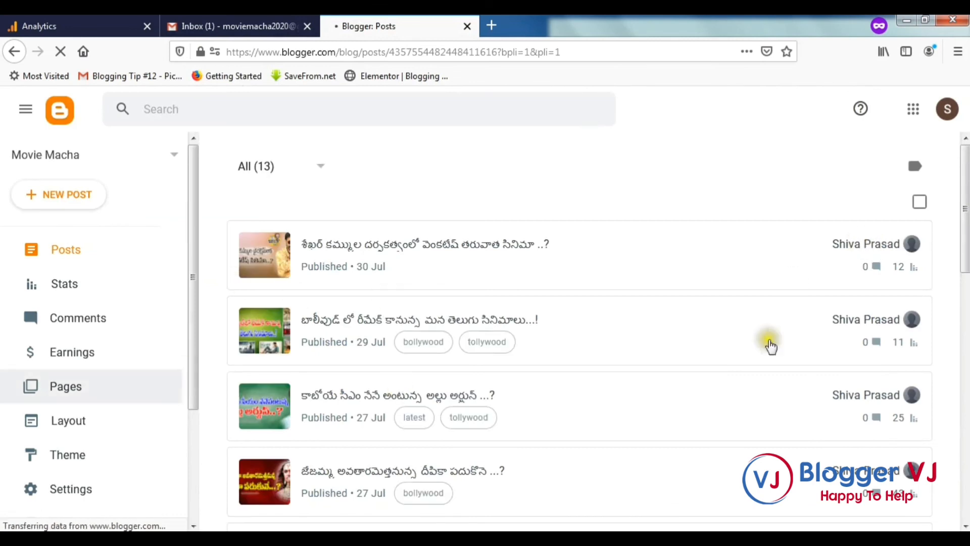
- Open the HTML of the Movie Macha blog's current theme for editing
drag(190, 314, 186, 389)
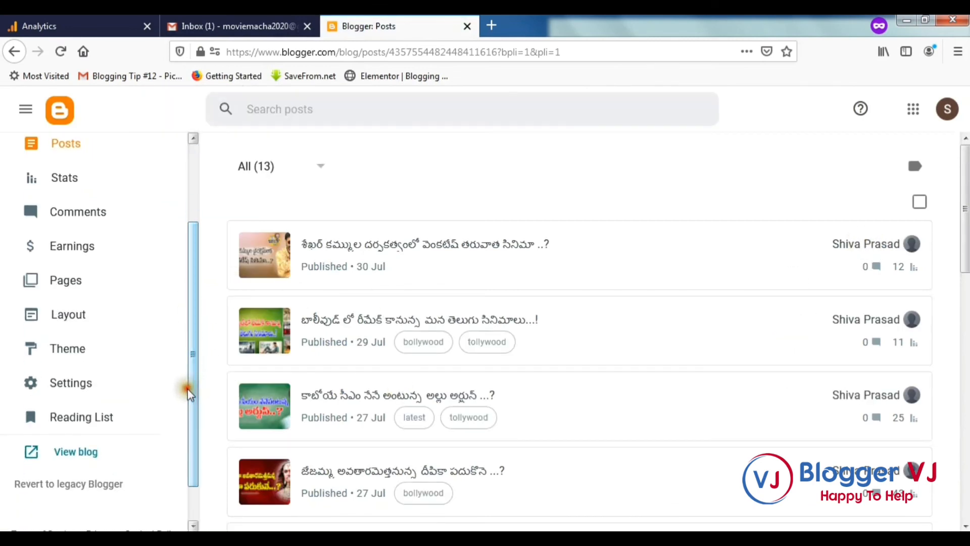
click(74, 356)
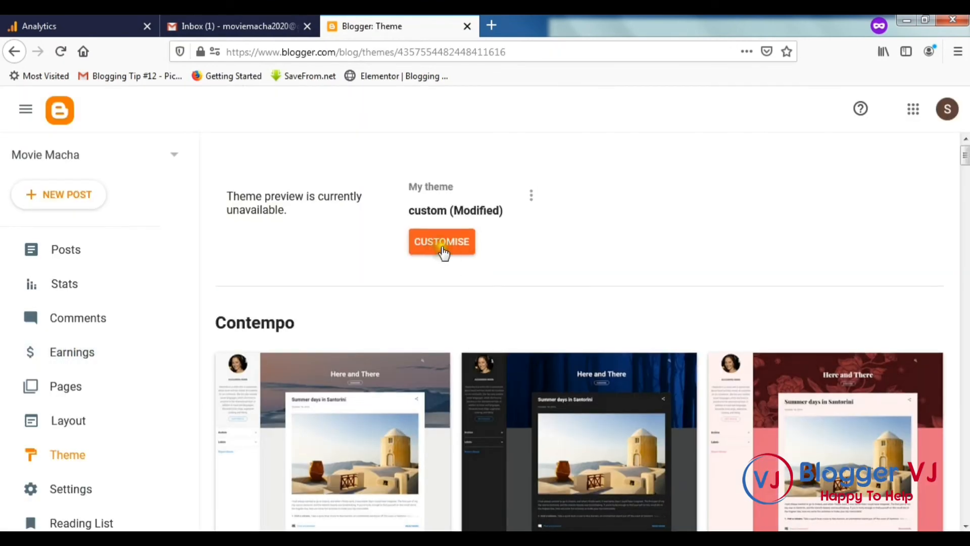
click(531, 195)
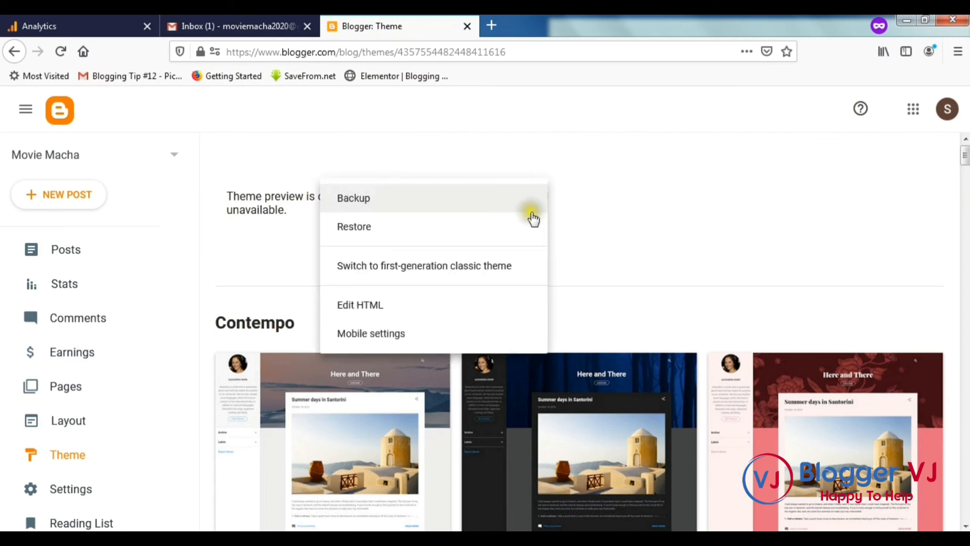
click(384, 308)
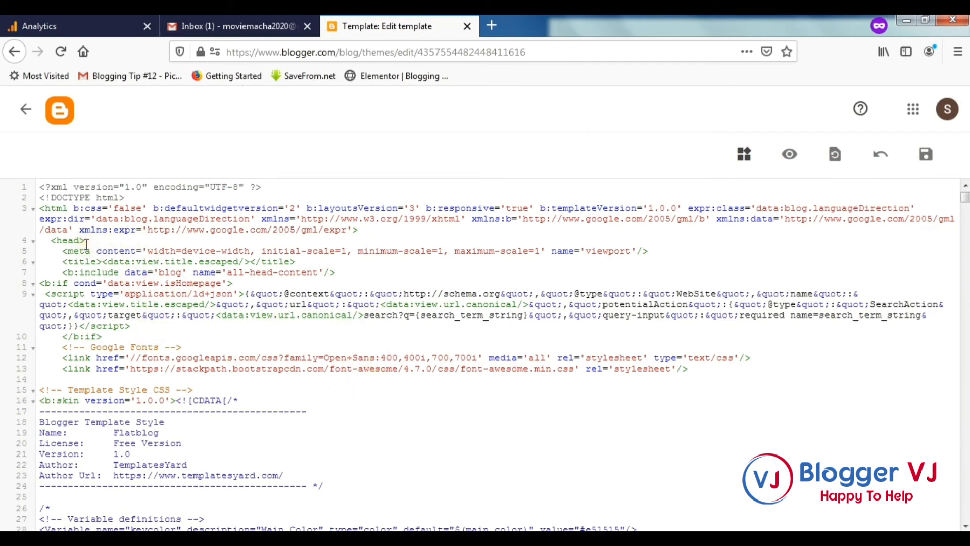
- Find </head> in the theme's HTML, paste the copied Global Site Tag snippet on the empty line directly above it, and save the theme
click(381, 411)
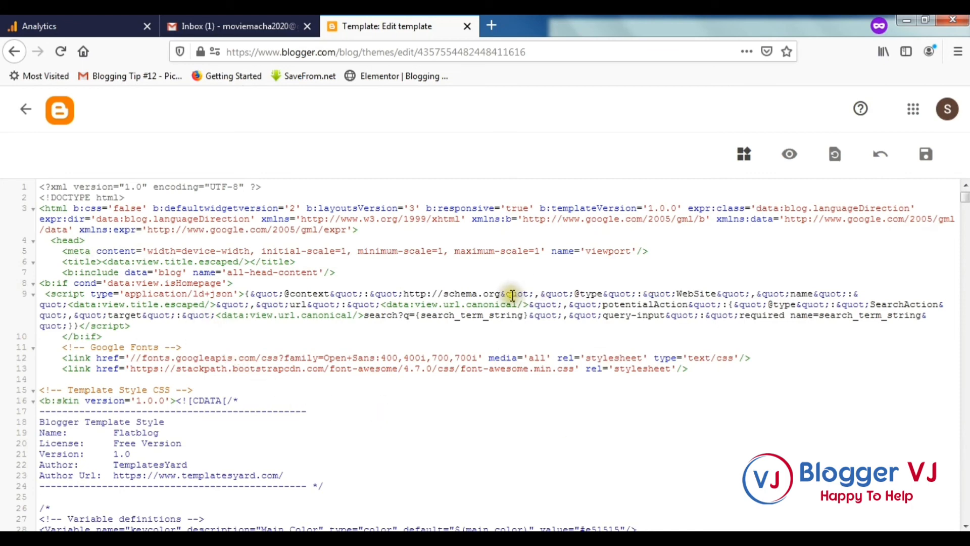
key(ctrl+f)
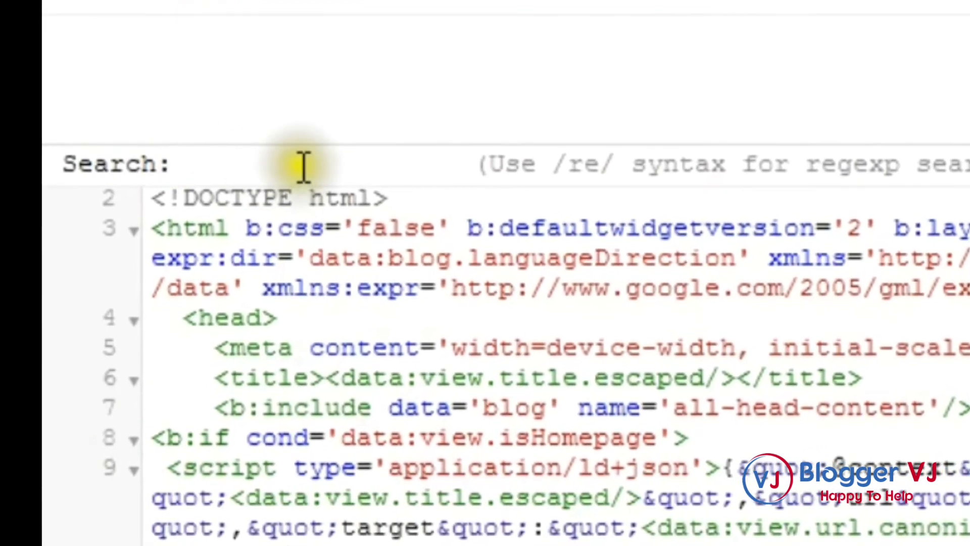
text(</he)
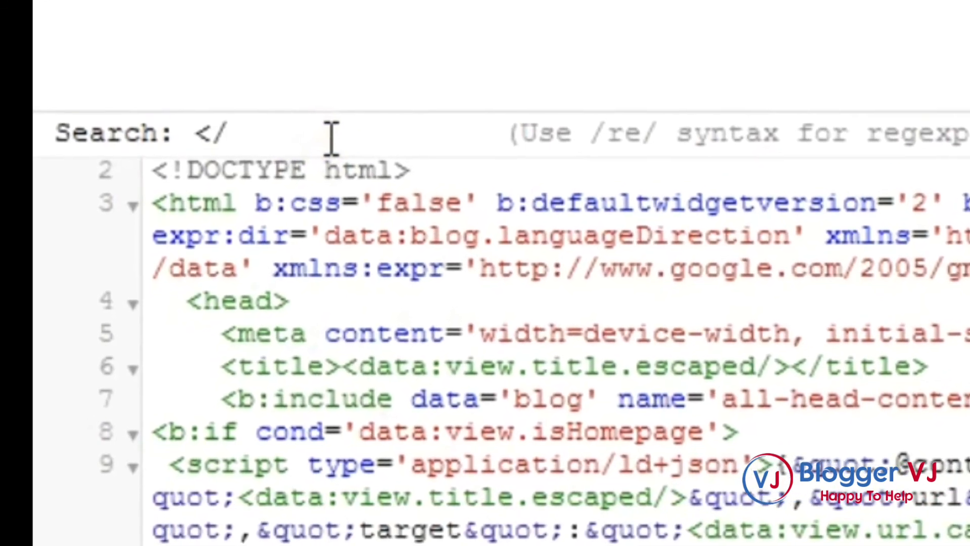
text(ad>)
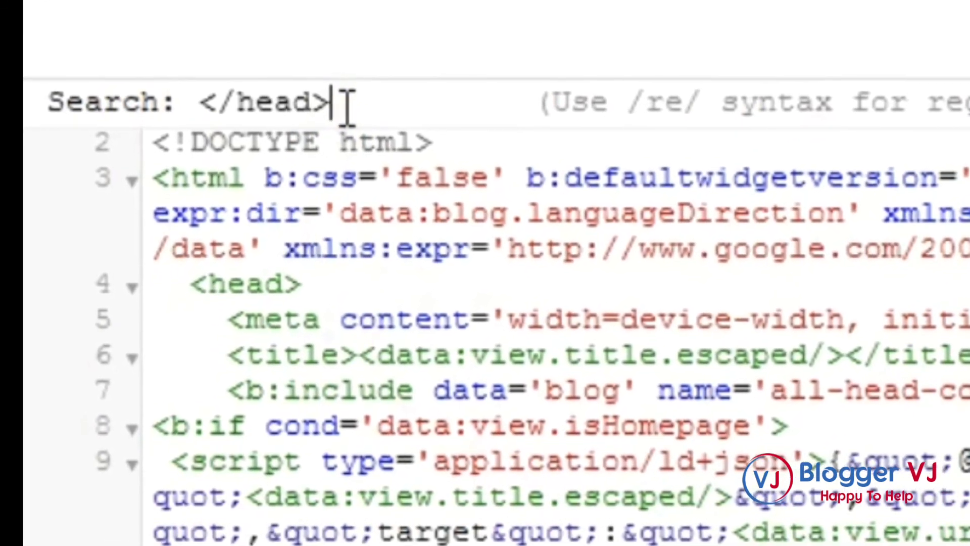
key(Return)
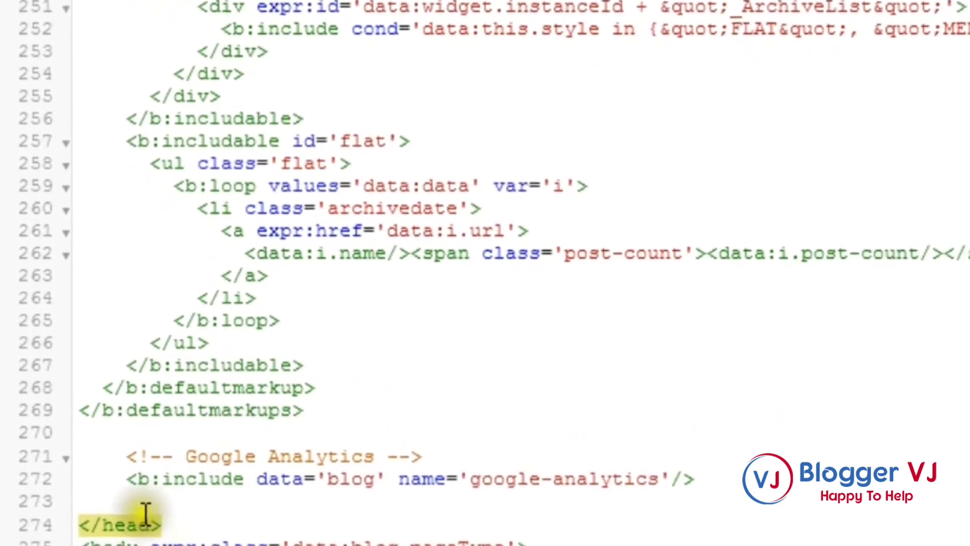
click(114, 493)
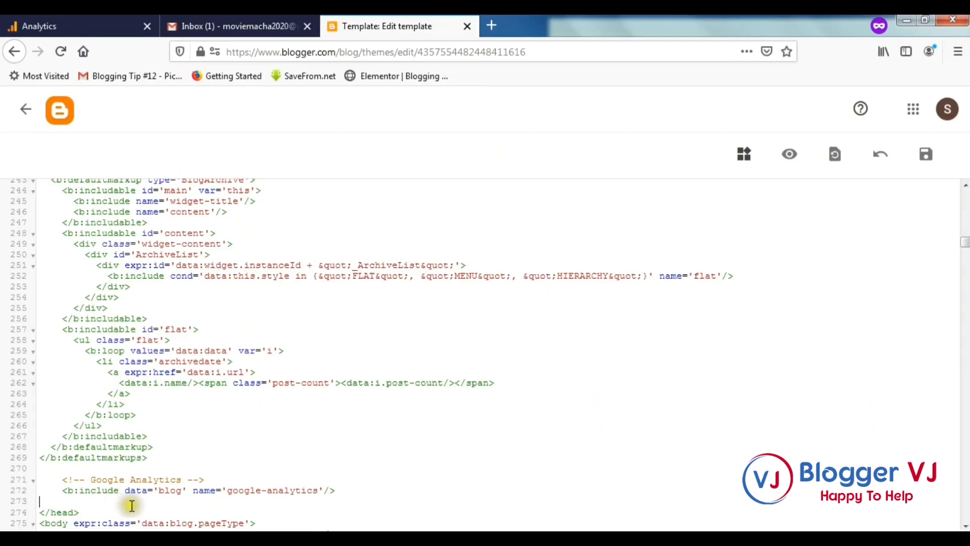
drag(357, 501, 56, 483)
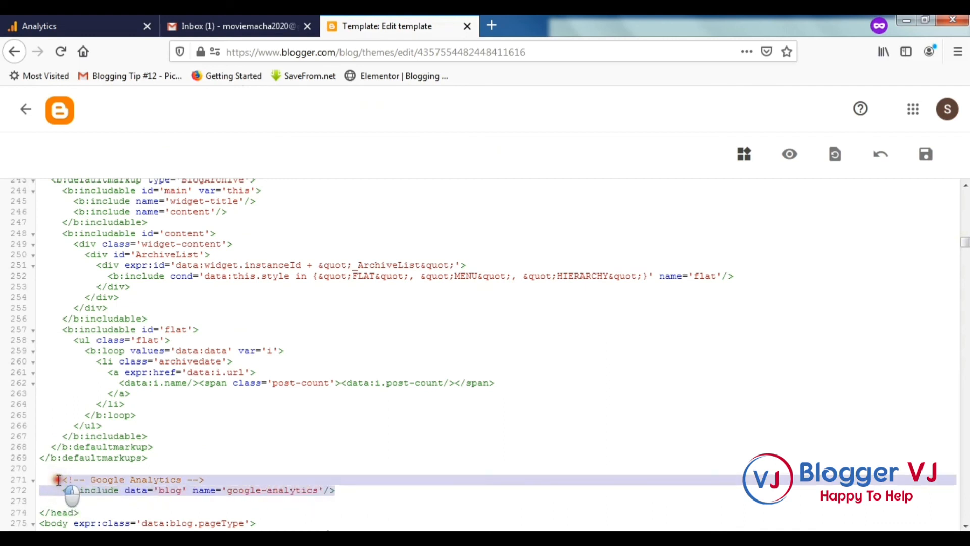
click(67, 499)
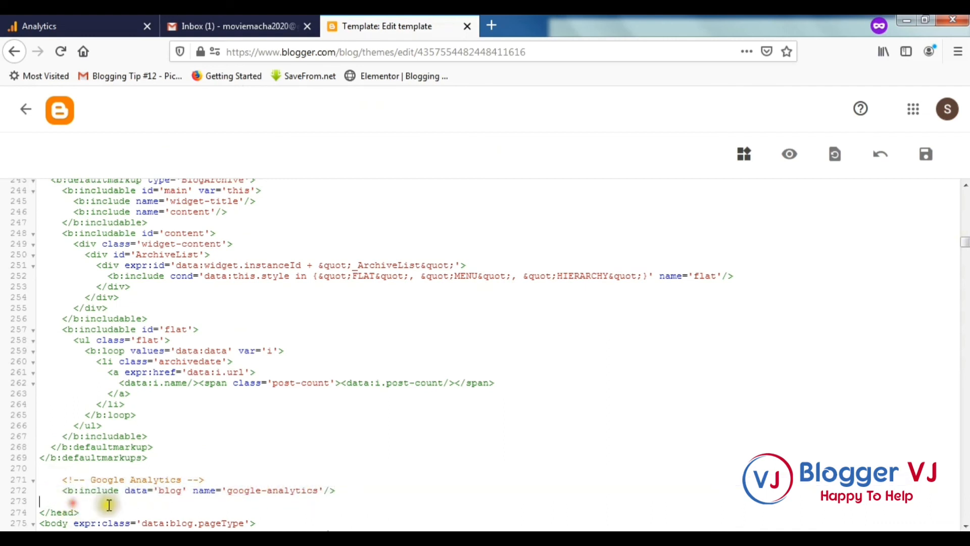
key(ctrl+v)
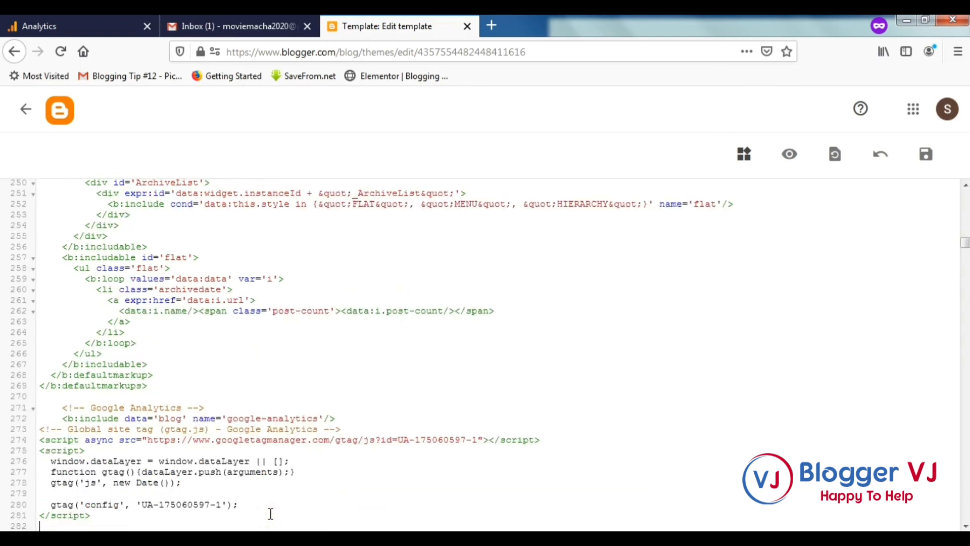
scroll(309, 466, down, 2)
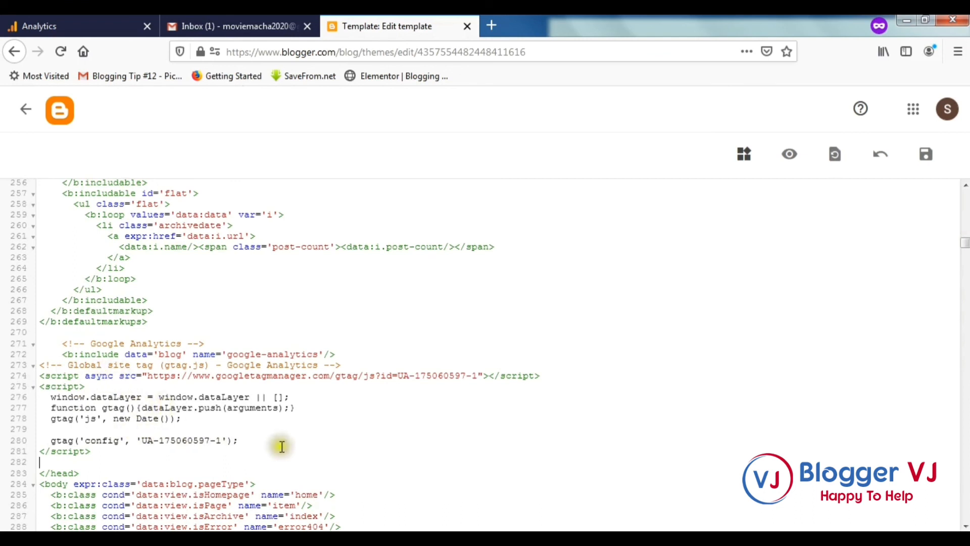
click(123, 460)
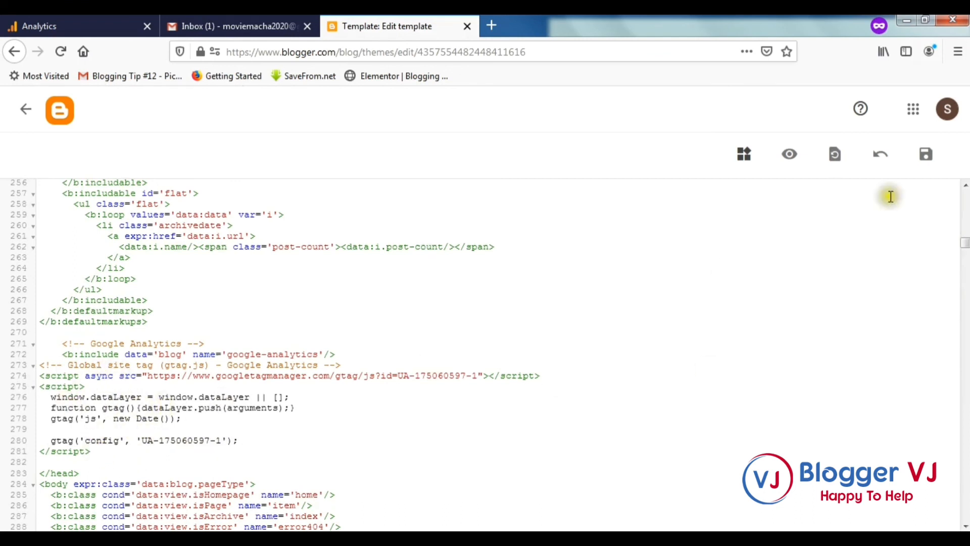
click(931, 159)
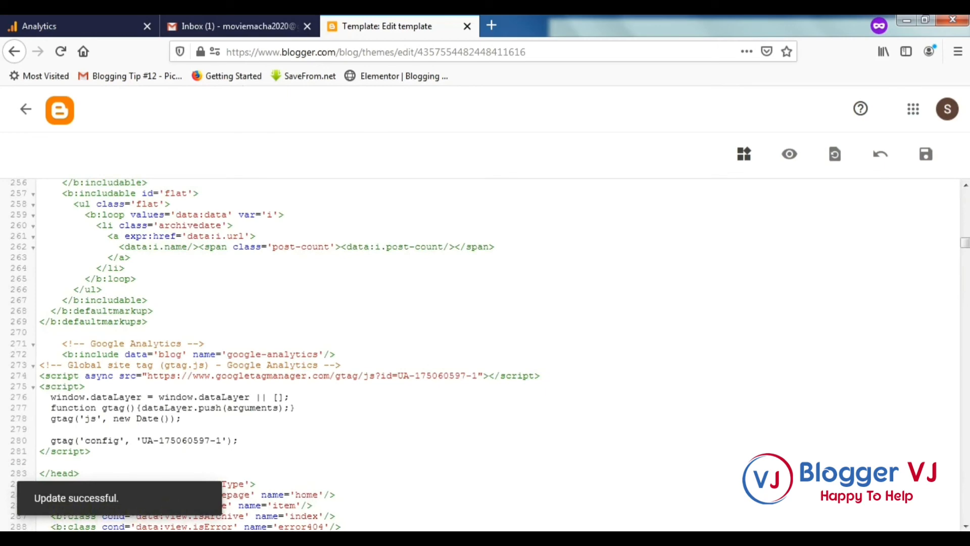
- Switch back to Google Analytics and review the property's Tracking Code page, from the tracking status to the additional implementations
click(127, 20)
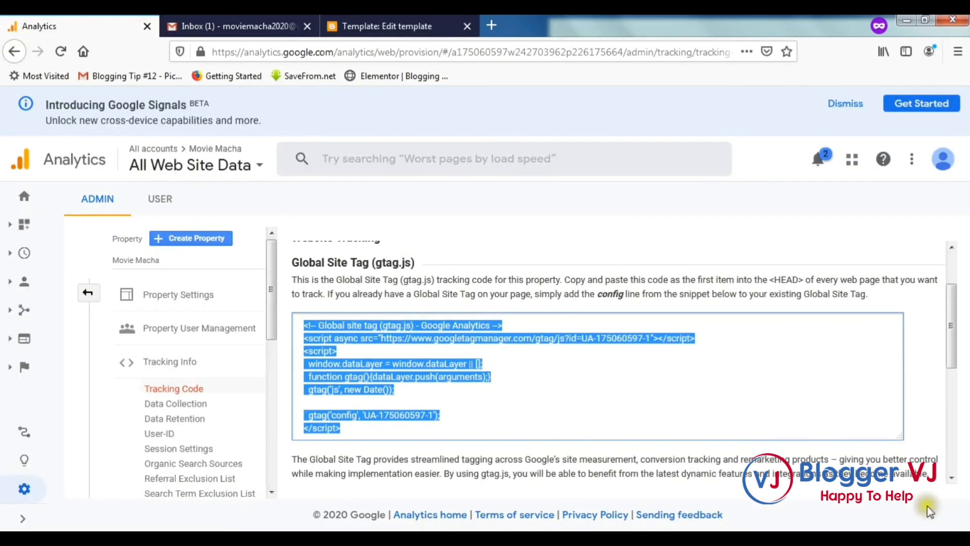
scroll(664, 457, down, 5)
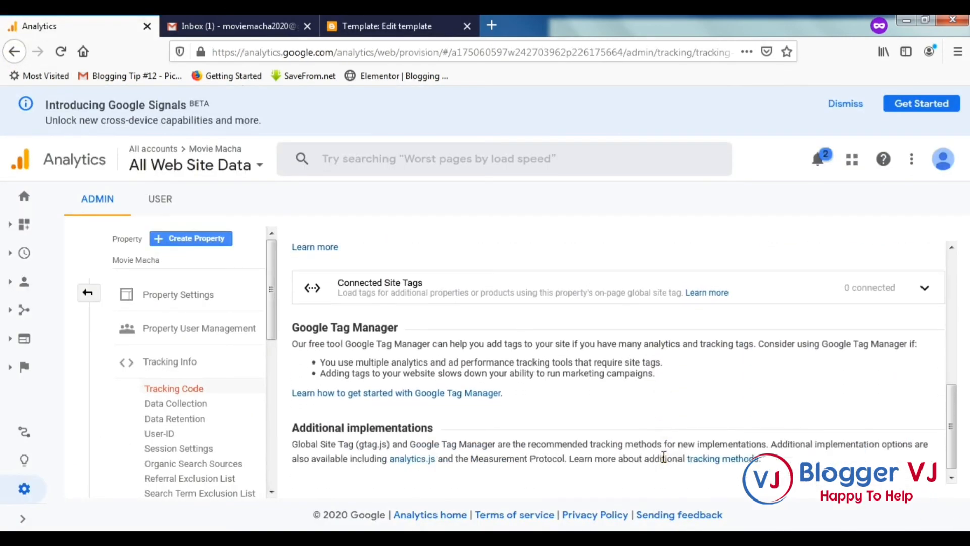
scroll(664, 457, up, 5)
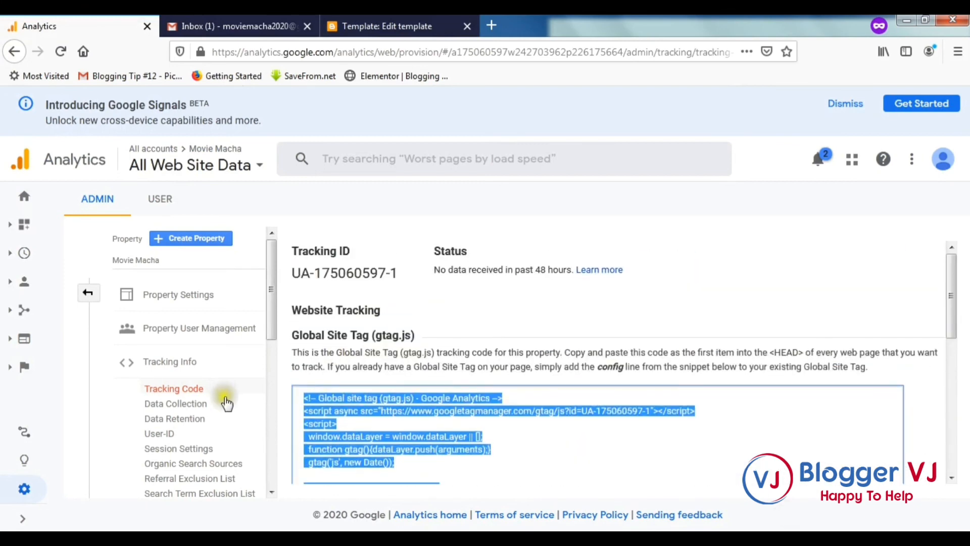
scroll(216, 412, down, 1)
scroll(216, 411, down, 2)
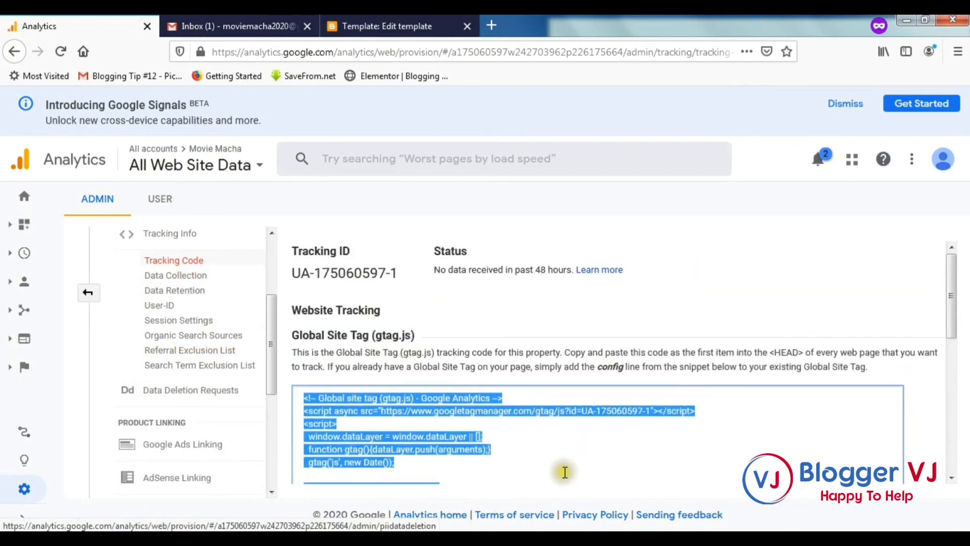
click(615, 298)
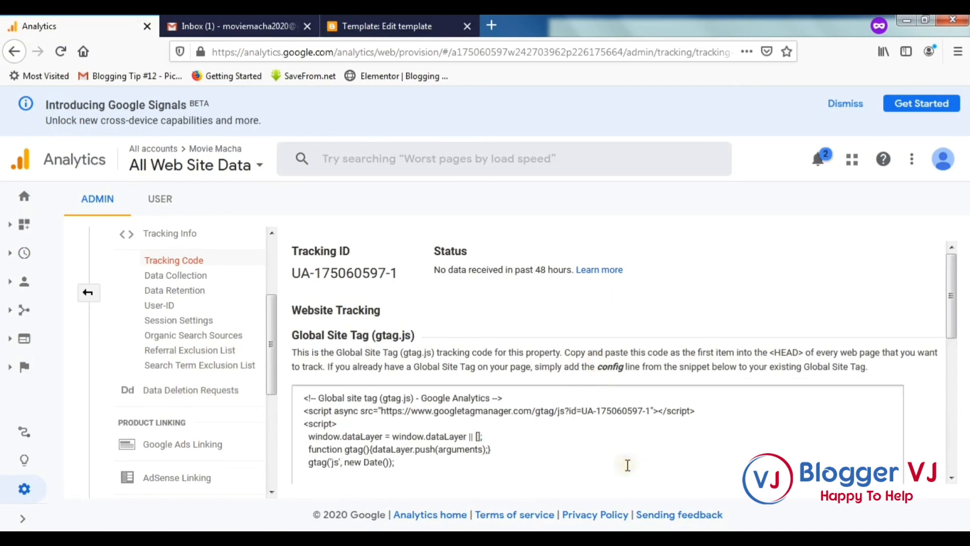
scroll(627, 465, down, 6)
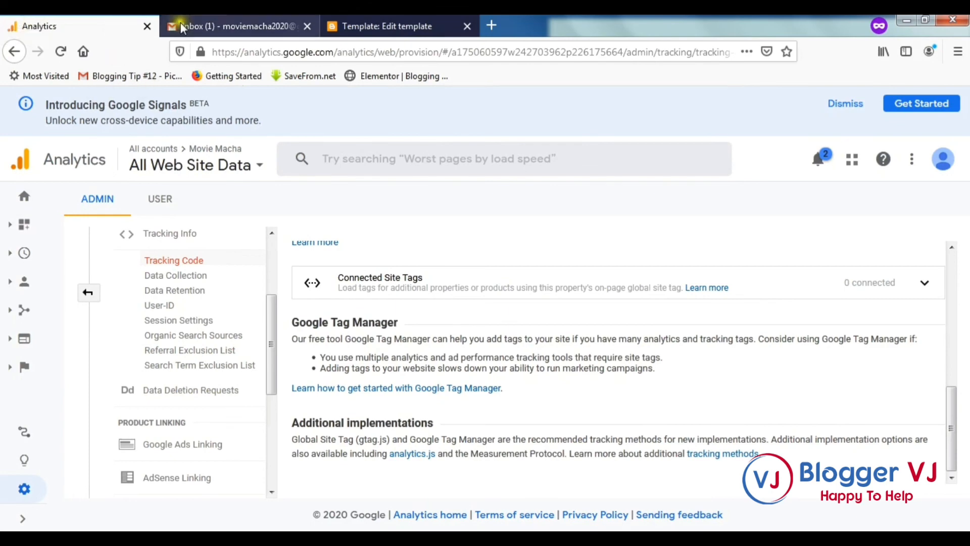
- Open the Google Analytics Home overview for Movie Macha and review its user metrics, active users and user acquisition cards
click(58, 202)
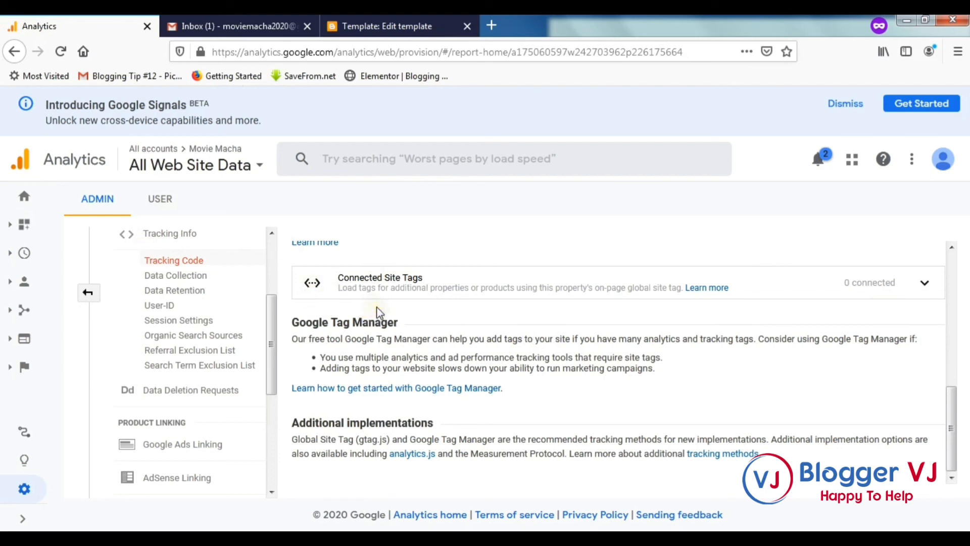
click(24, 197)
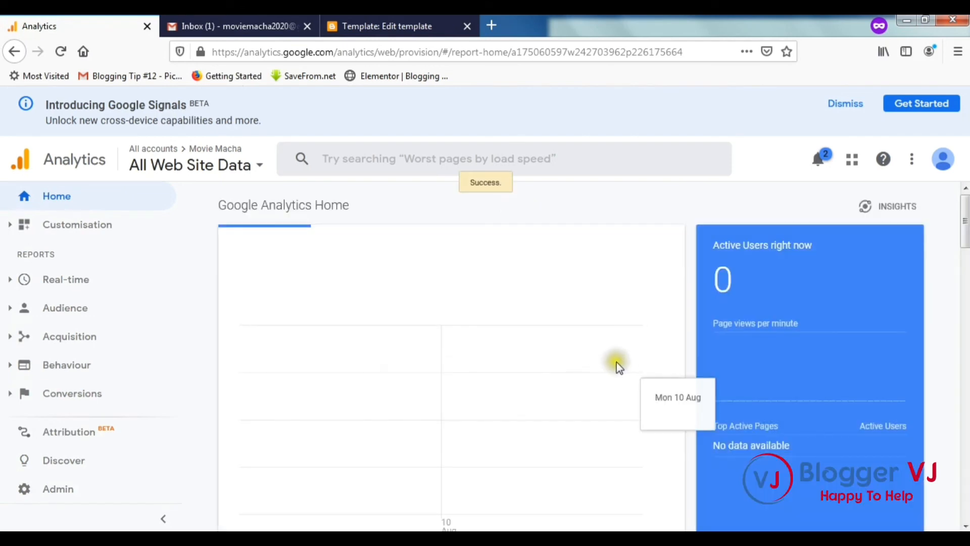
scroll(965, 238, down, 2)
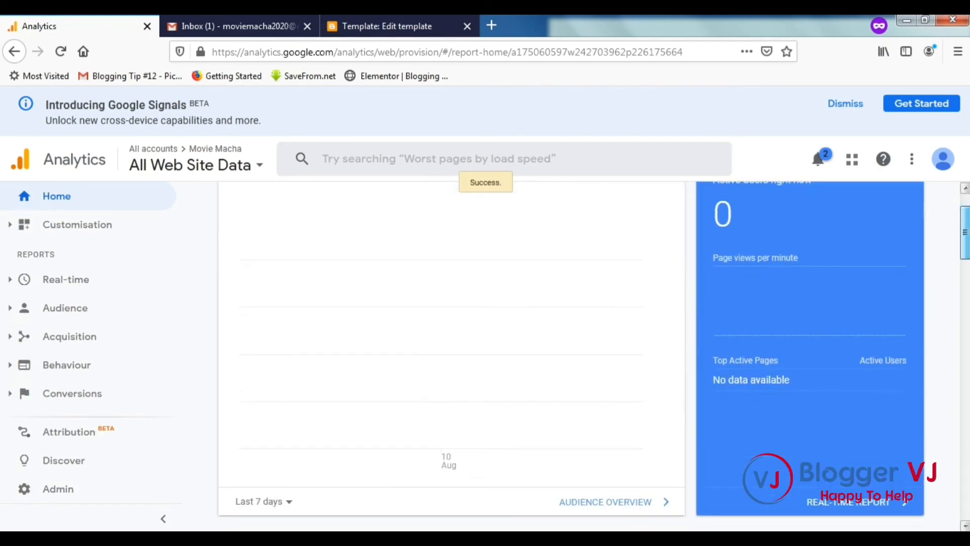
scroll(966, 230, up, 1)
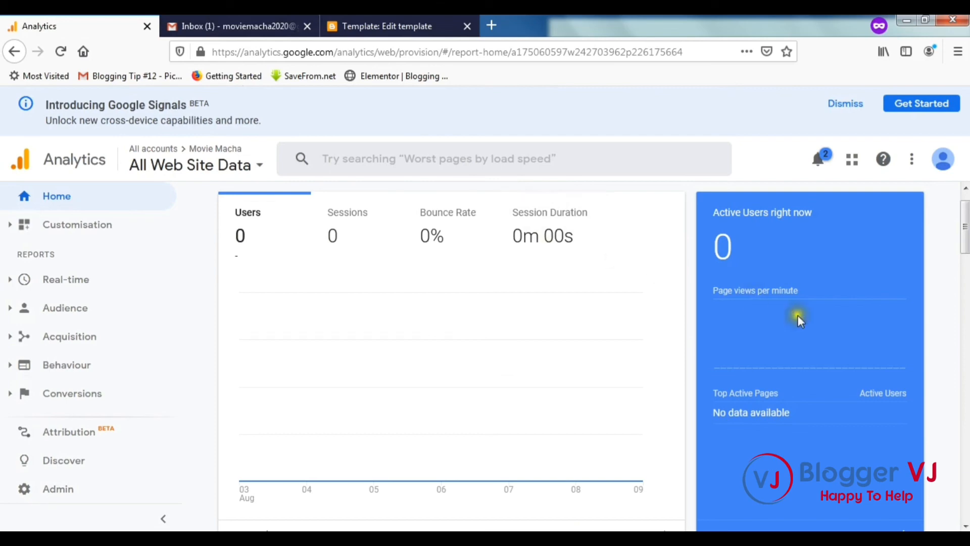
scroll(799, 310, down, 5)
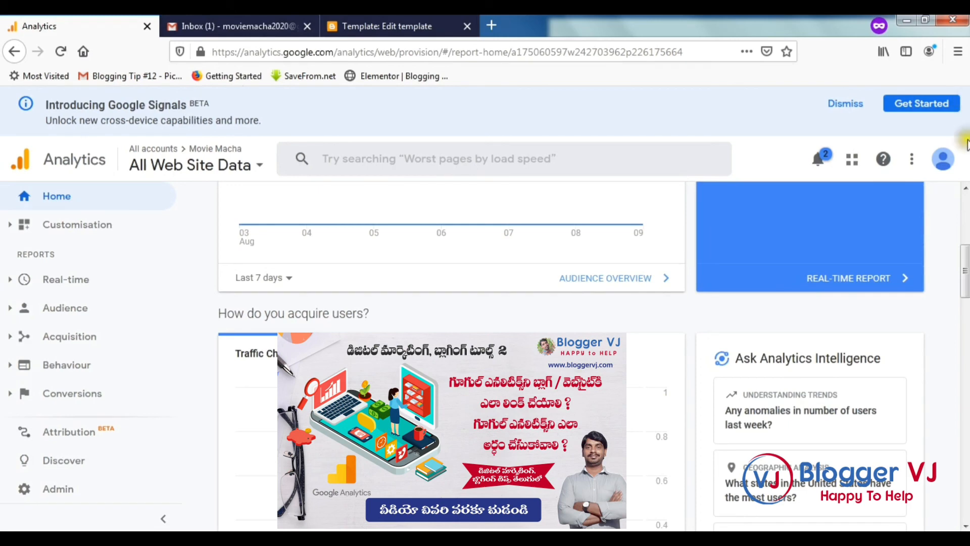
drag(966, 269, 966, 221)
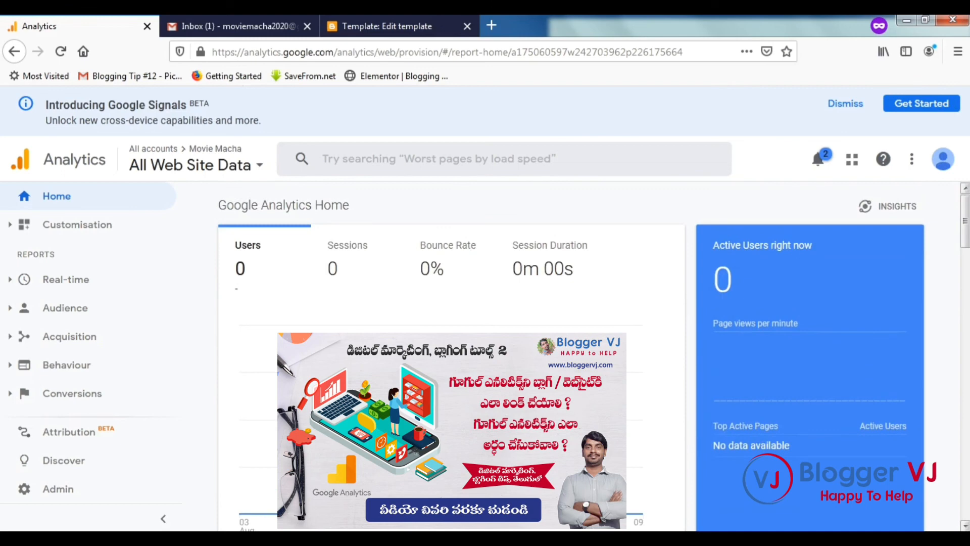